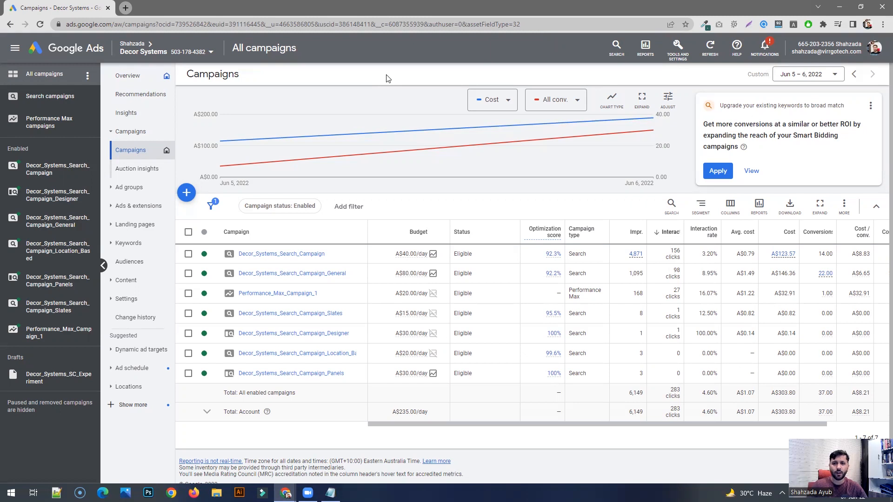
- Open Keyword Planner and discover new keyword ideas for "acoustic panels"
left_click(677, 47)
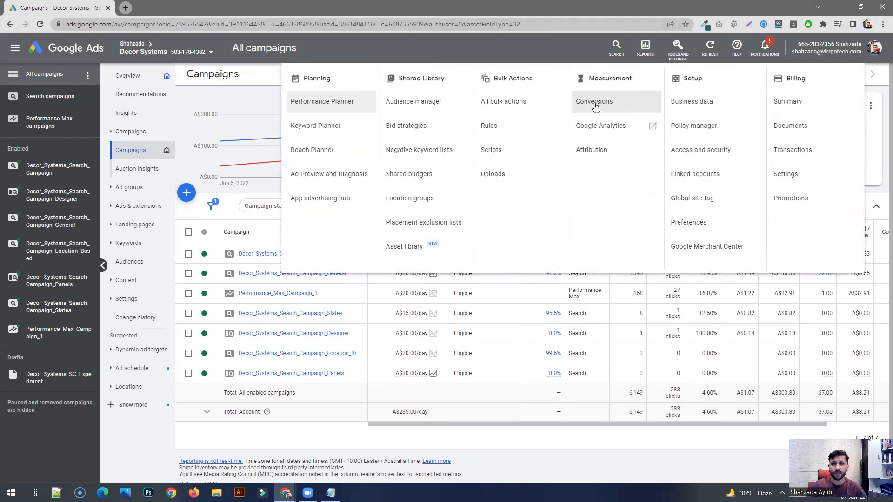
left_click(340, 133)
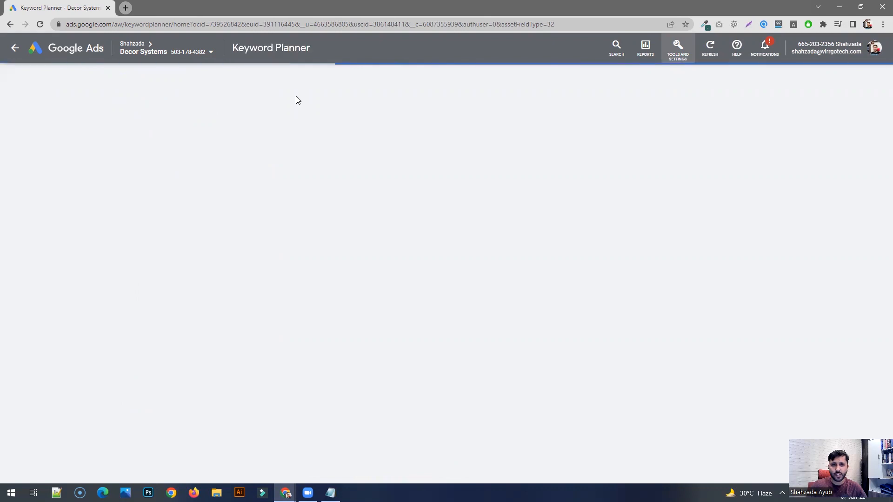
left_click(308, 202)
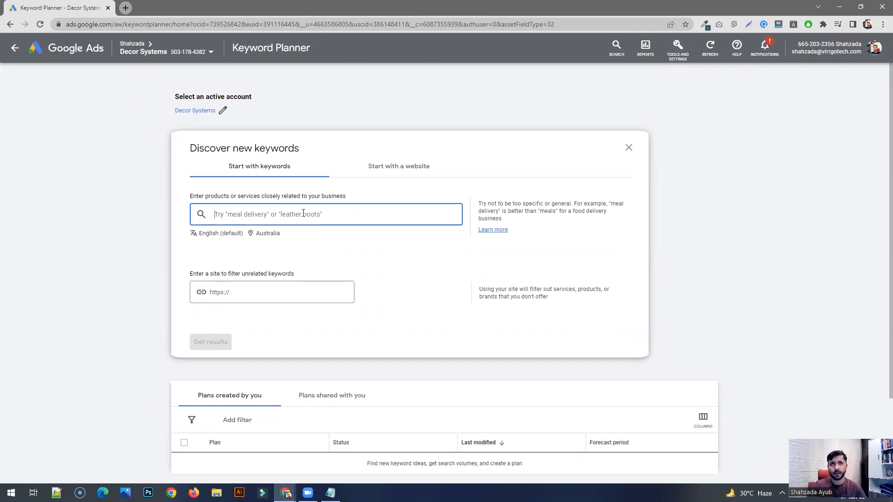
type("acoun")
type("tic panels")
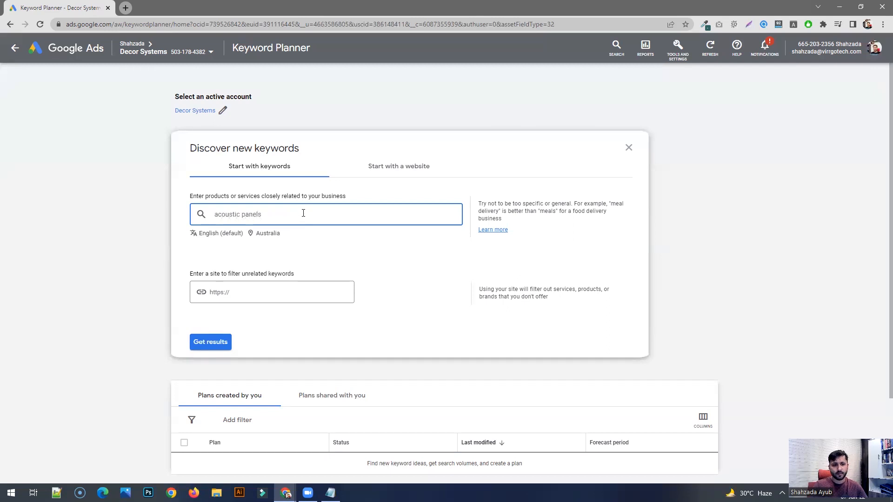
left_click(207, 345)
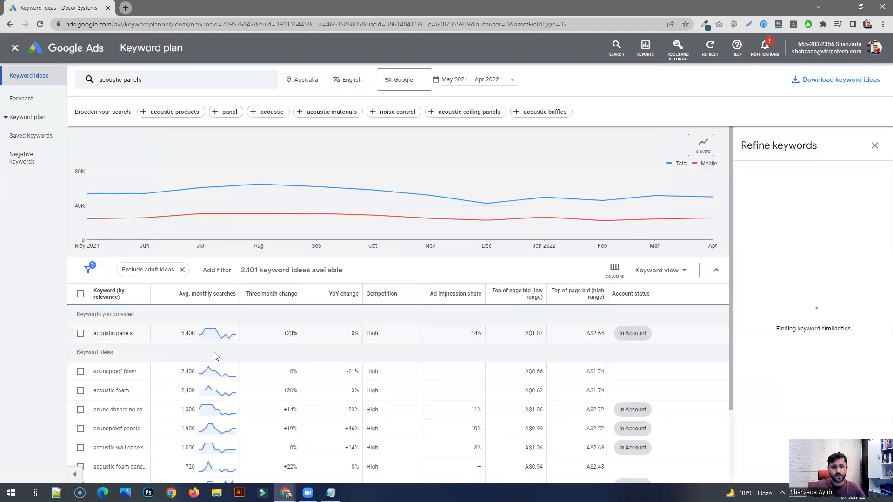
- Review the keyword ideas for acoustic panels, checking how relevant "soundproof foam" is to the business
scroll(80, 312, "down", 2)
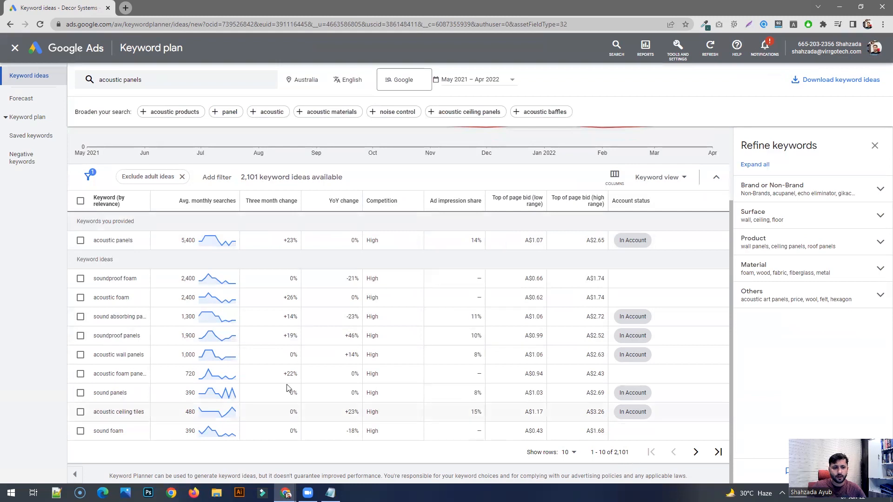
scroll(150, 340, "up", 2)
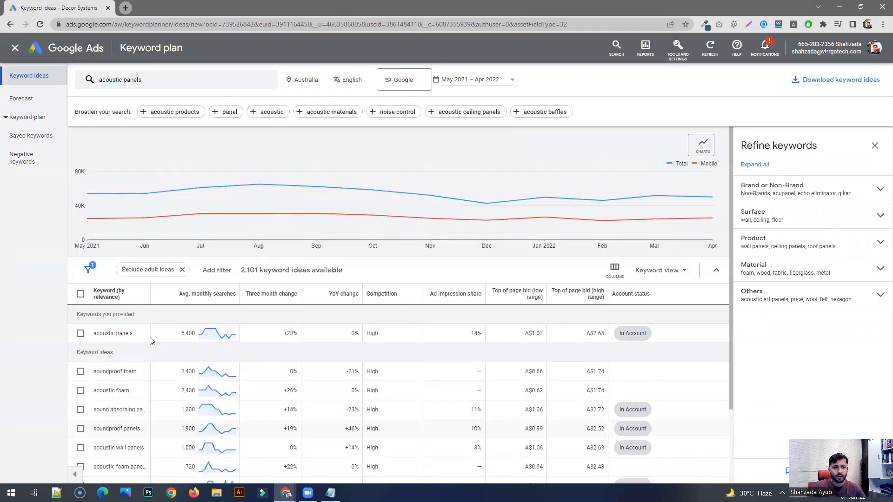
scroll(150, 340, "down", 2)
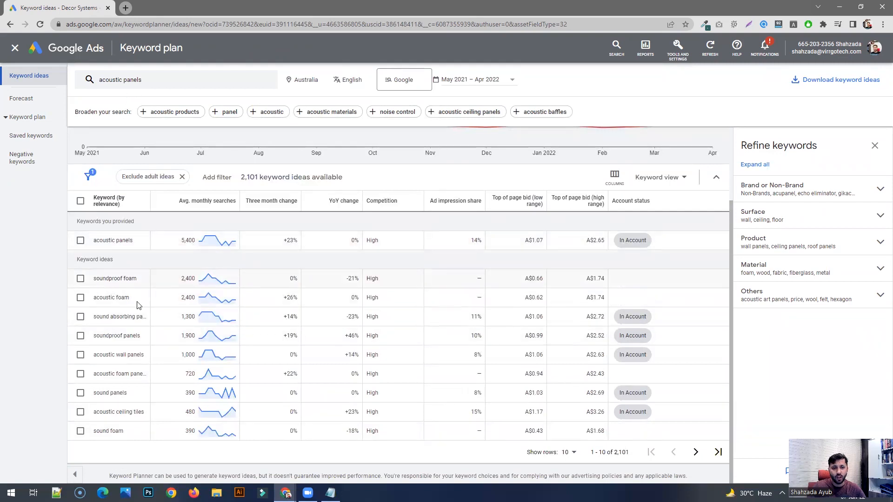
left_click_drag(140, 279, 105, 280)
left_click(99, 282)
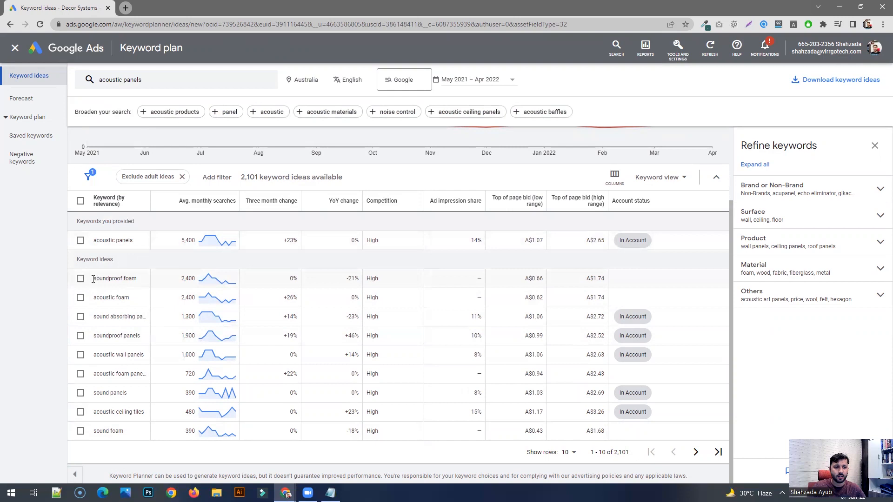
left_click_drag(94, 279, 123, 280)
left_click(132, 279)
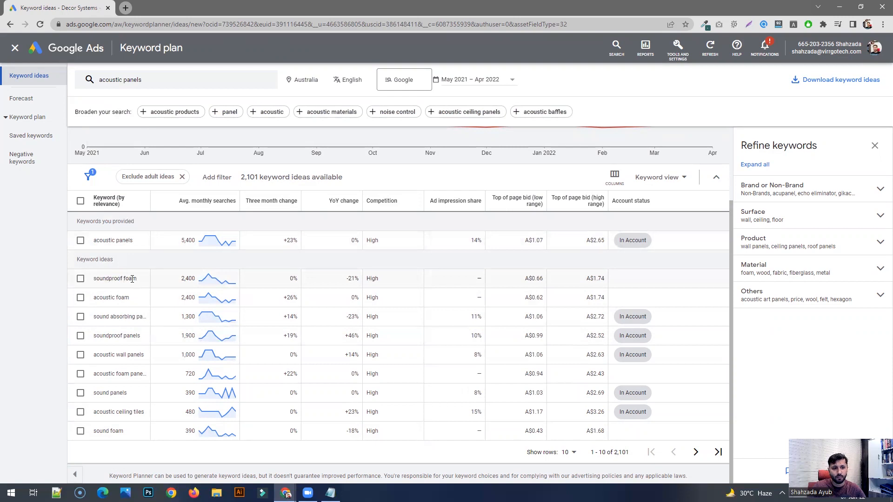
double_click(126, 279)
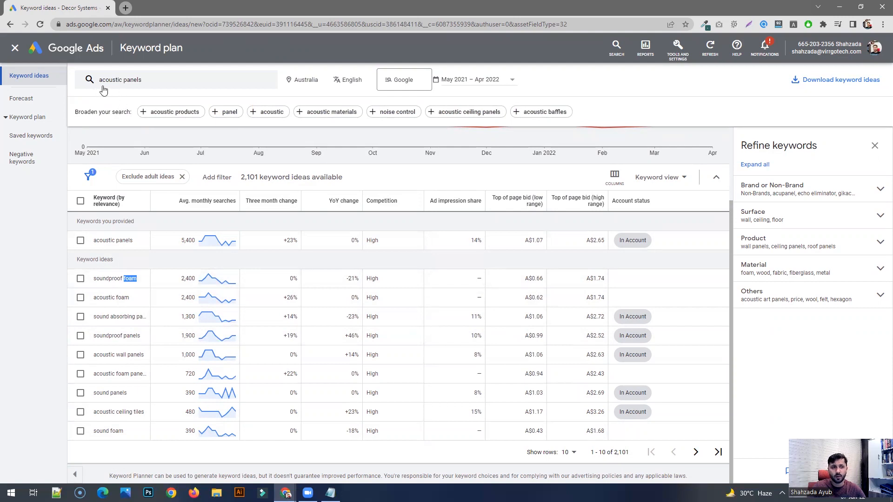
left_click(138, 279)
left_click_drag(137, 279, 124, 280)
left_click(133, 282)
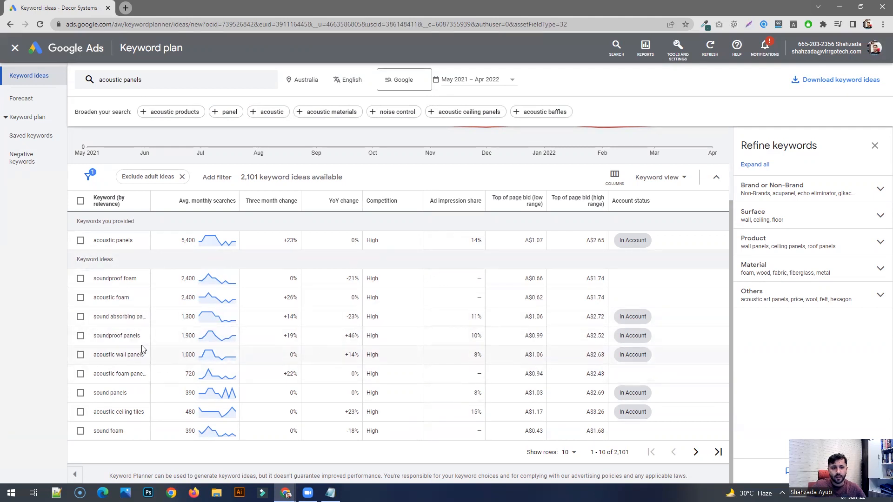
- Copy the keyword idea "soundproof panels" into a blank Notepad document and shrink its window so the keyword list stays readable
left_click_drag(143, 339, 94, 339)
key("ctrl+c")
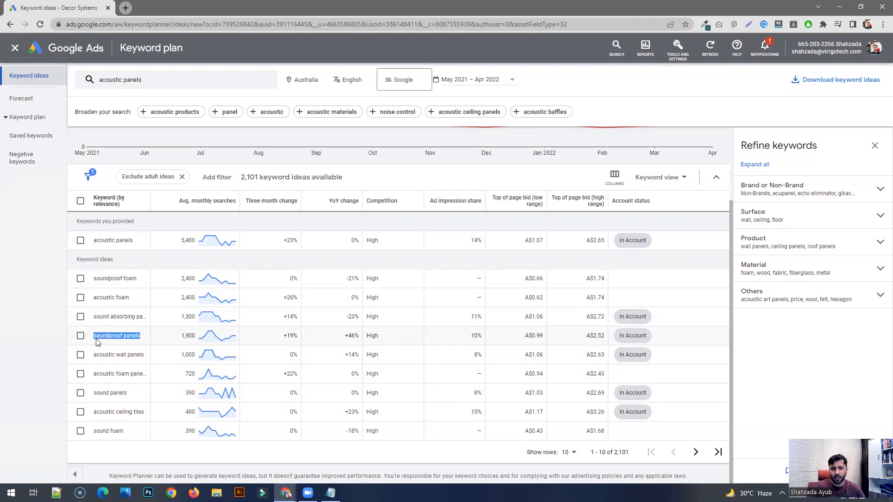
left_click(9, 493)
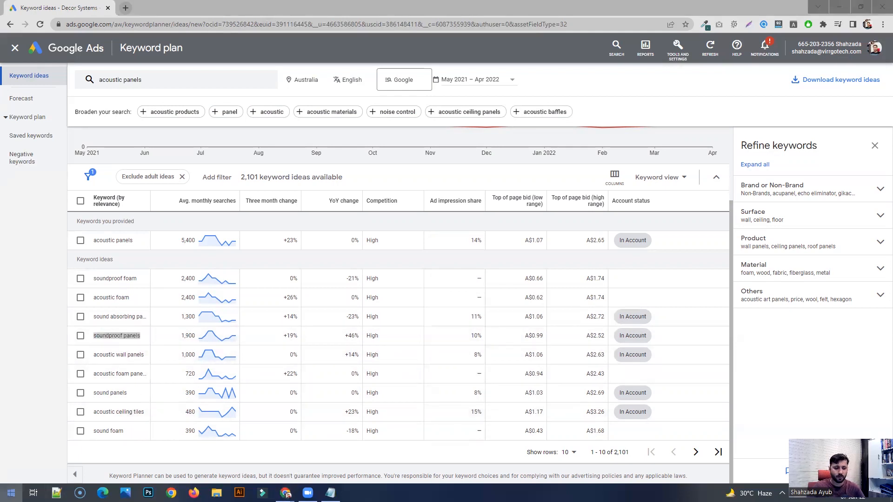
key("Return")
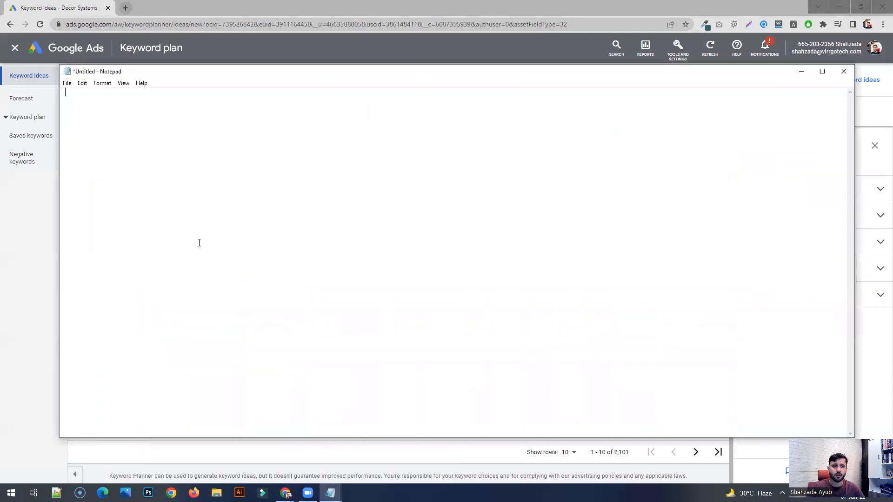
key("ctrl+v")
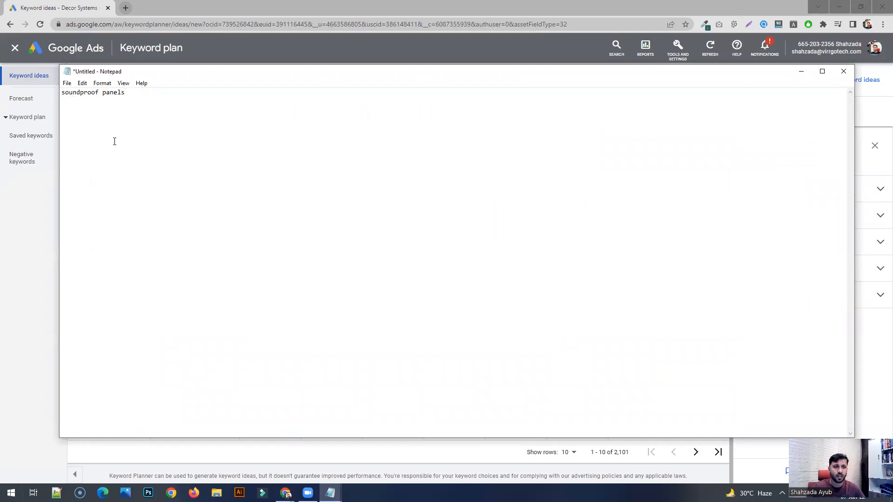
left_click_drag(58, 161, 434, 203)
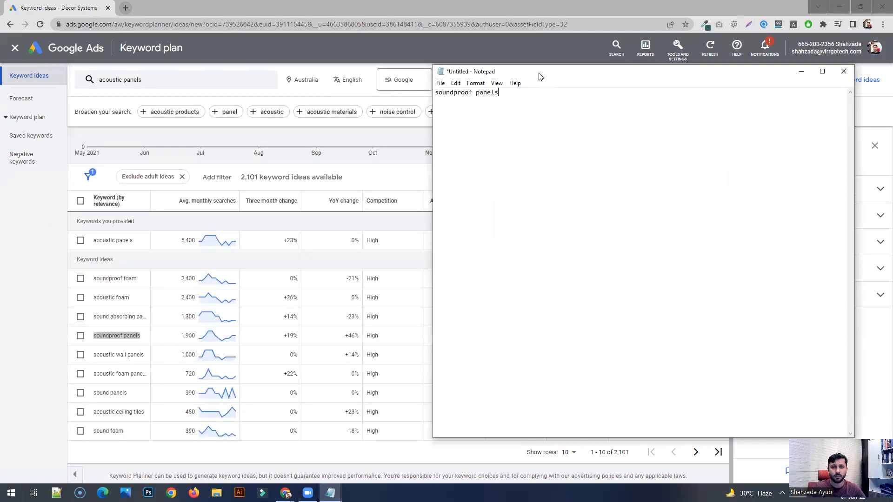
left_click_drag(541, 65, 440, 227)
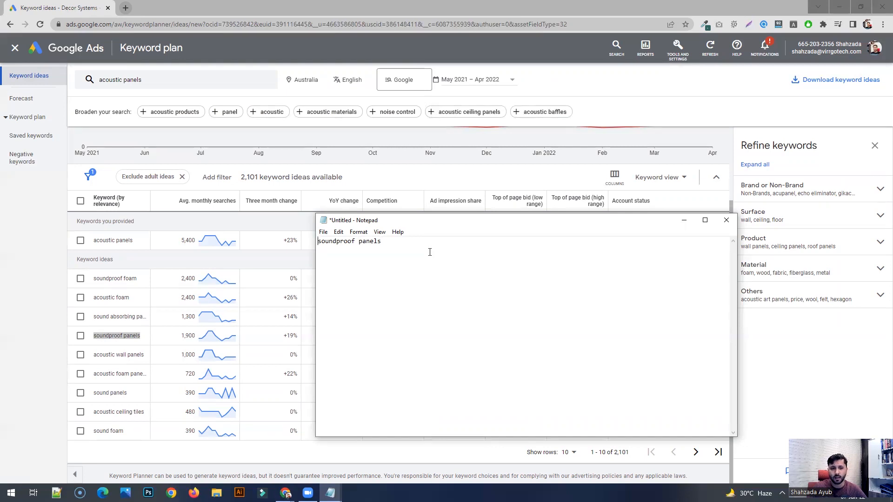
- Enclose the soundproof panels keyword in double quotation marks to mark it as phrase match
type("\"")
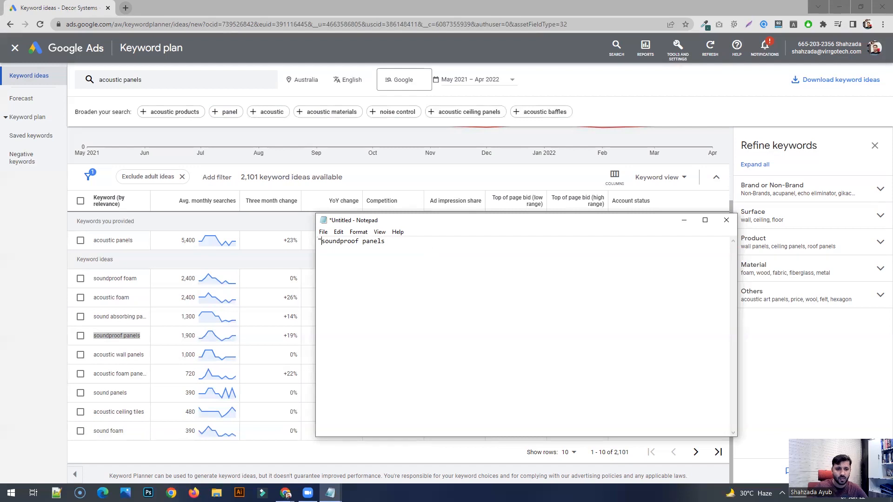
key("Return")
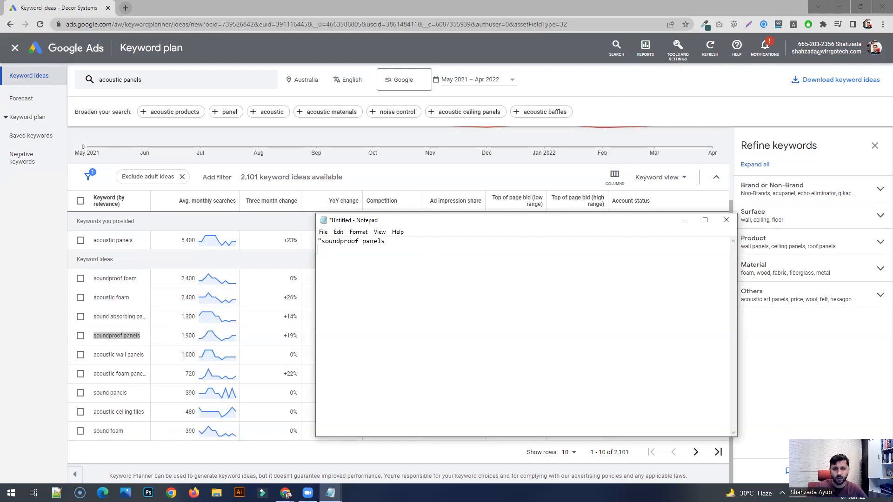
type("\"")
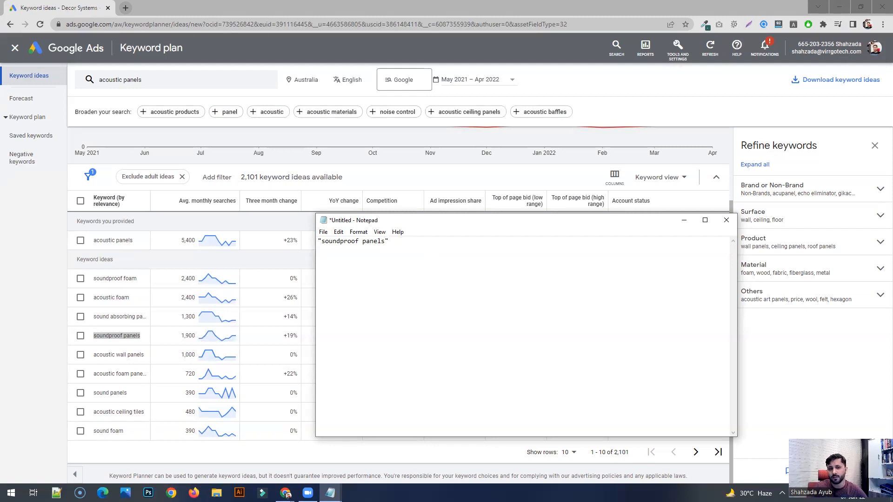
left_click_drag(385, 241, 322, 241)
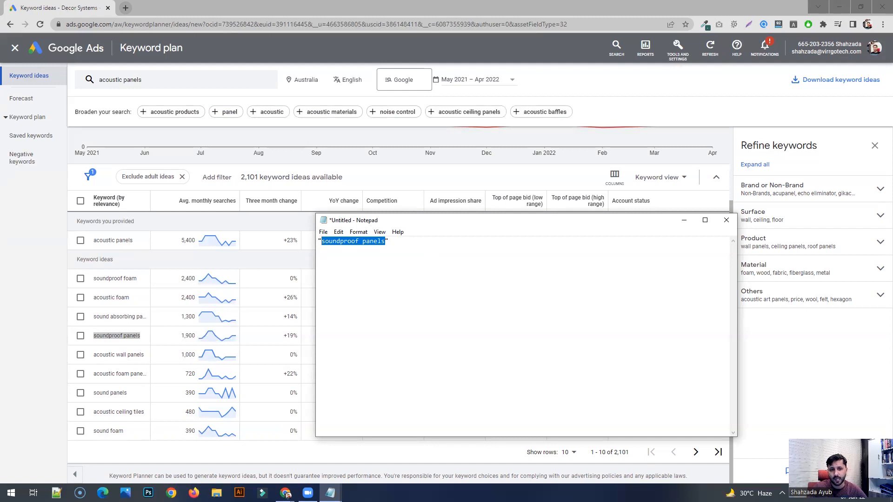
key("Right")
key("ctrl+shift+Left")
key("ctrl+shift+Left")
key("shift+Right")
key("Right")
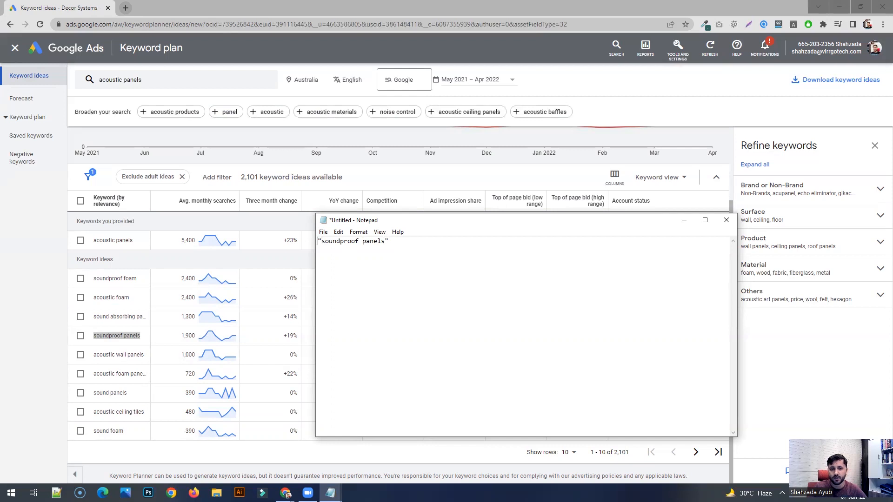
left_click_drag(321, 241, 385, 241)
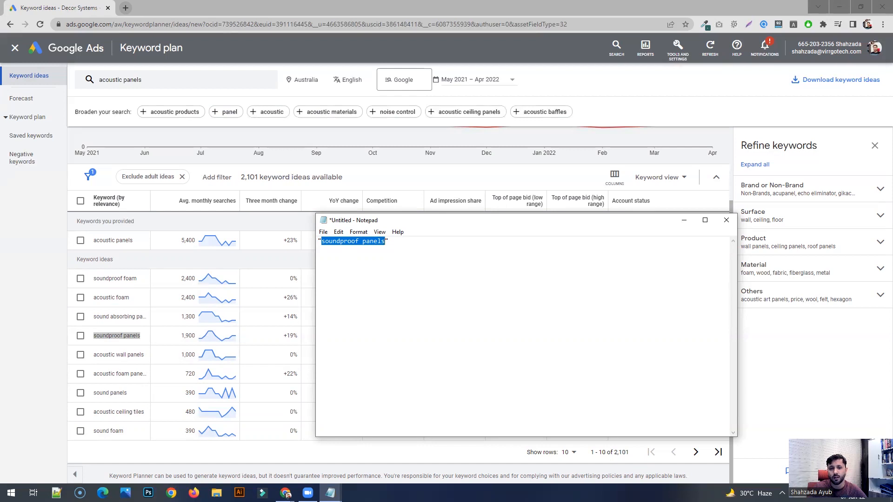
- Extend the quoted keyword in the note so that it reads "soundproof panels in australia"
left_click(385, 241)
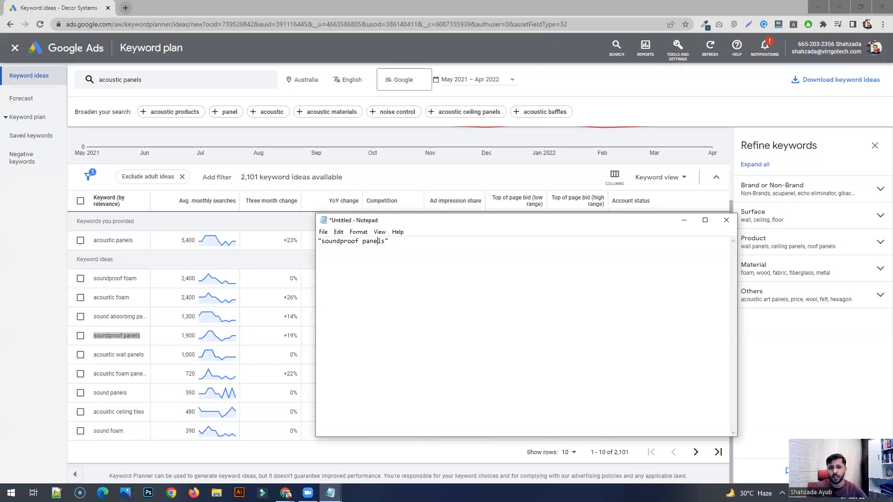
type("in ")
type("australia")
key("End")
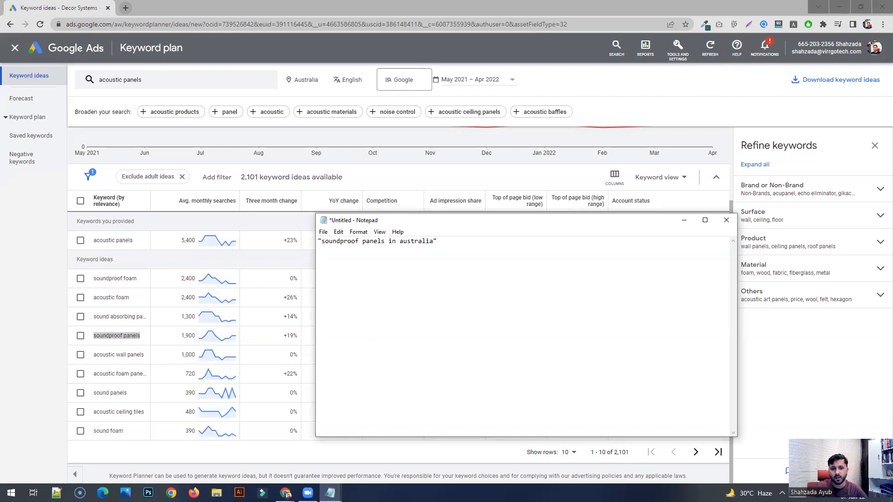
left_click_drag(385, 241, 322, 241)
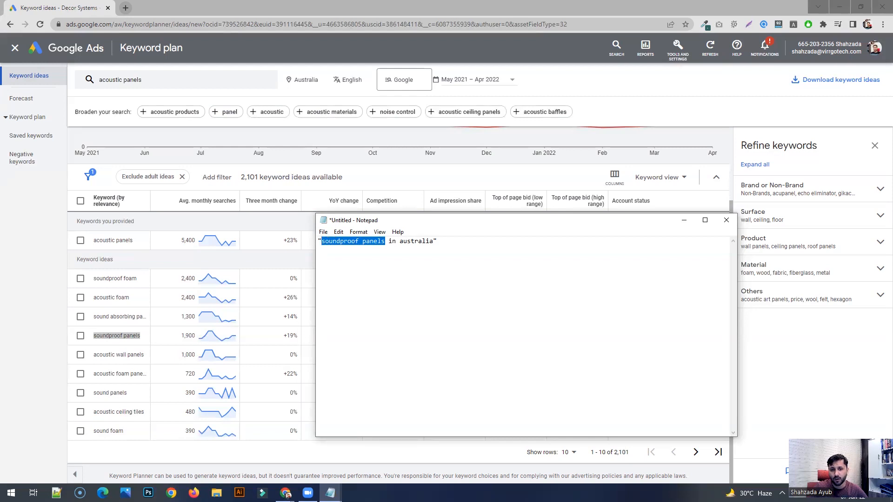
key("Left")
key("End")
key("ctrl+shift+Left")
key("ctrl+shift+Left")
key("ctrl+shift+Left")
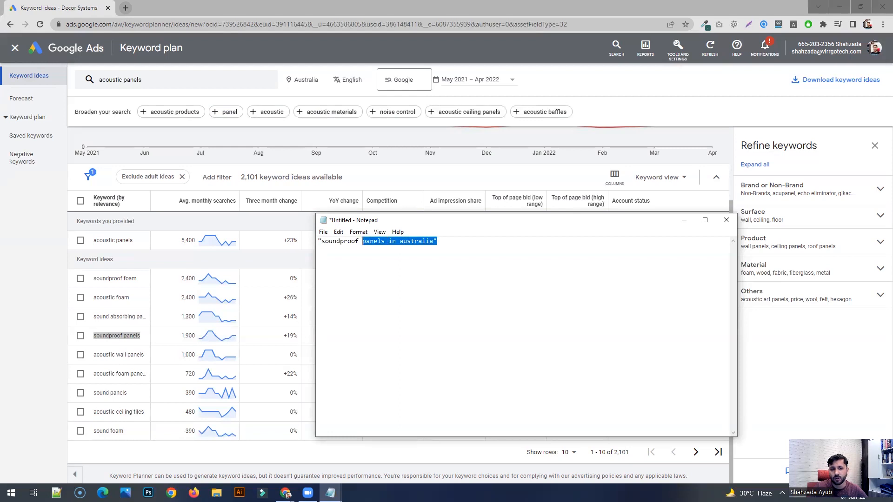
key("ctrl+shift+Left")
key("ctrl+shift+Left")
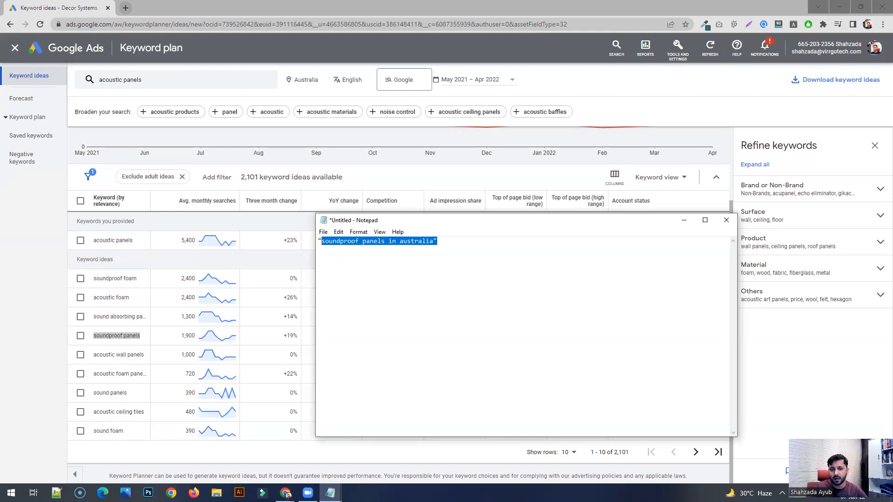
- Add the example search "high quality soundproof panels" on a new line below the quoted keyword
key("ctrl+Right")
key("ctrl+Right")
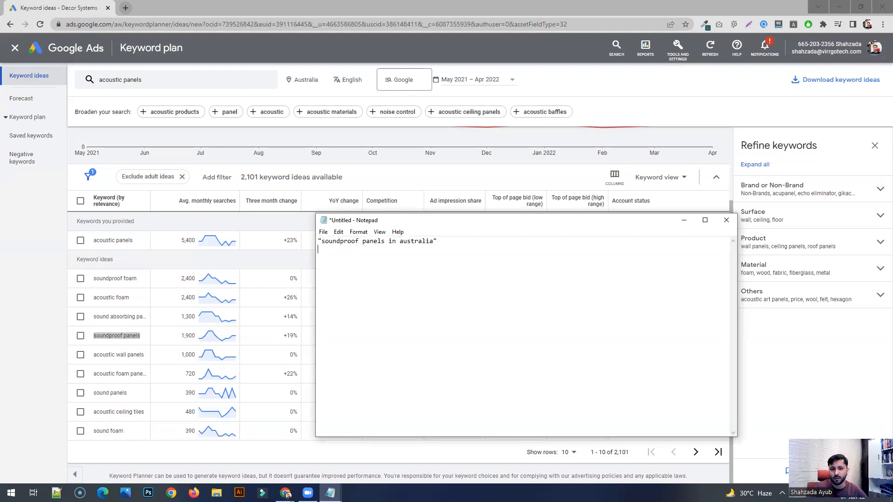
key("Return")
type("high quality soundproof panels")
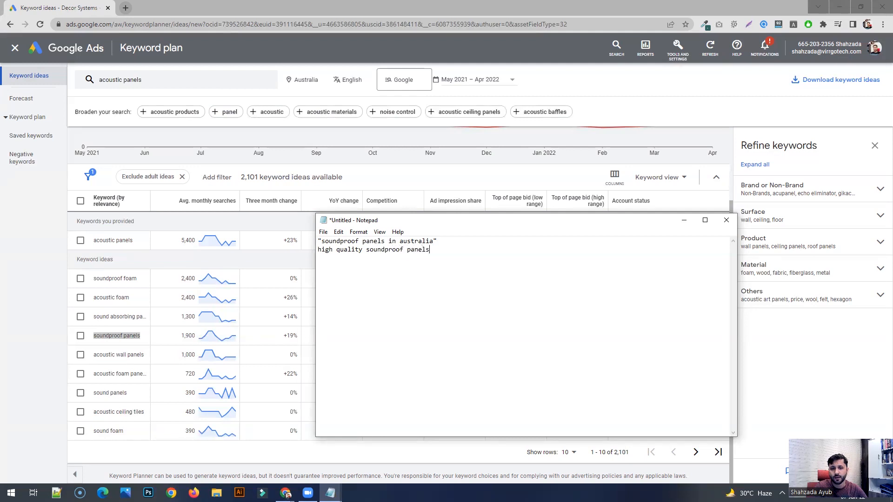
key("ctrl+shift+Left")
key("ctrl+shift+Left")
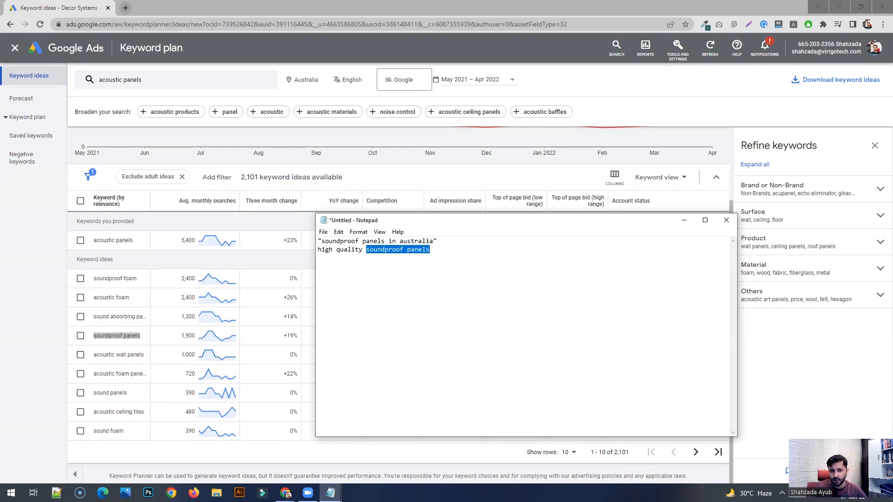
key("Left")
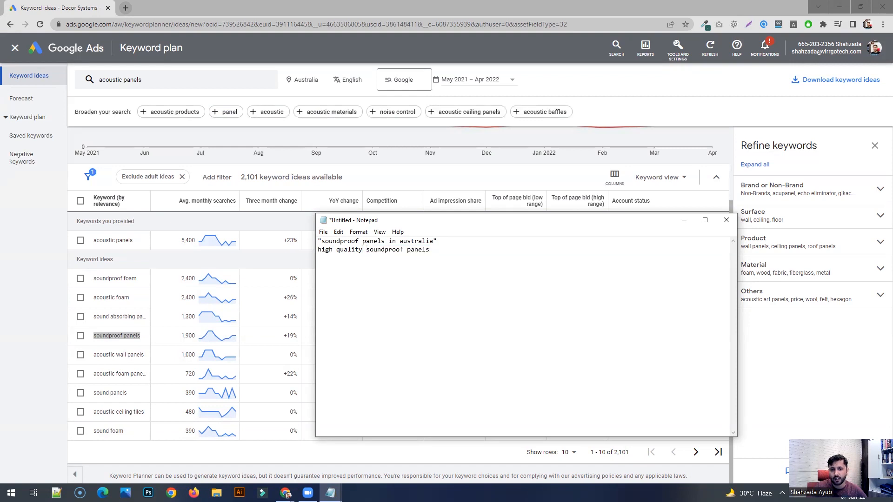
key("ctrl+shift+Left")
key("ctrl+shift+Left")
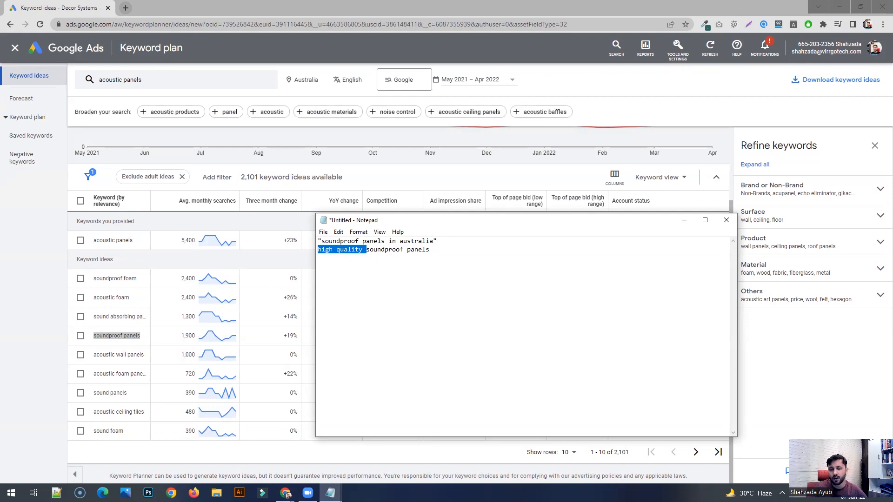
key("ctrl+shift+Right")
key("ctrl+shift+Left")
key("Right")
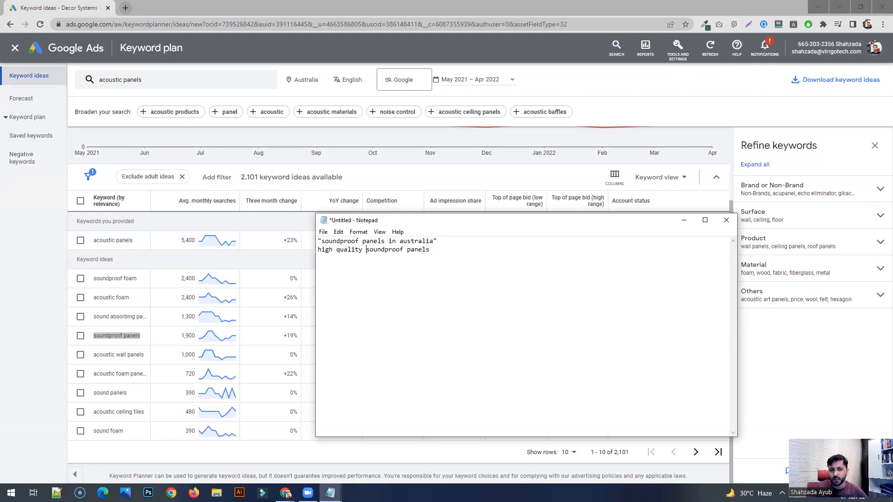
- Enclose the example search "high quality soundproof panels" in double quotation marks
type("\"")
key("ctrl+Right")
key("ctrl+Right")
key("shift+End")
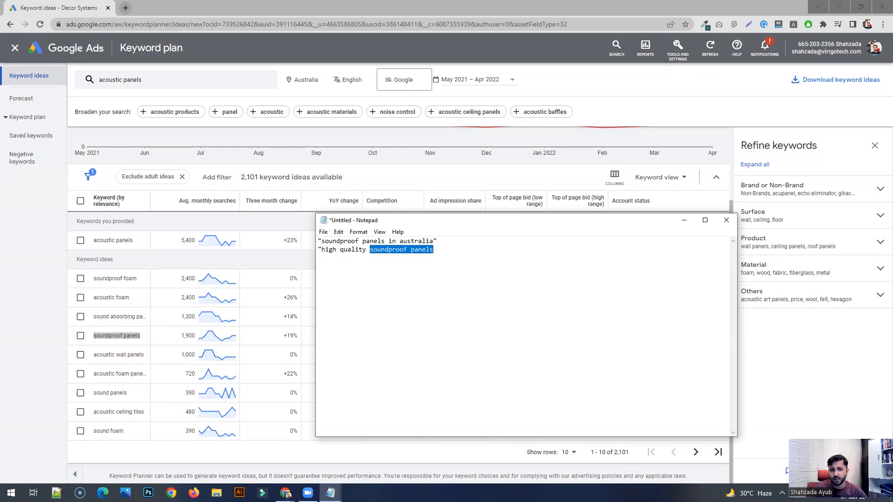
key("Right")
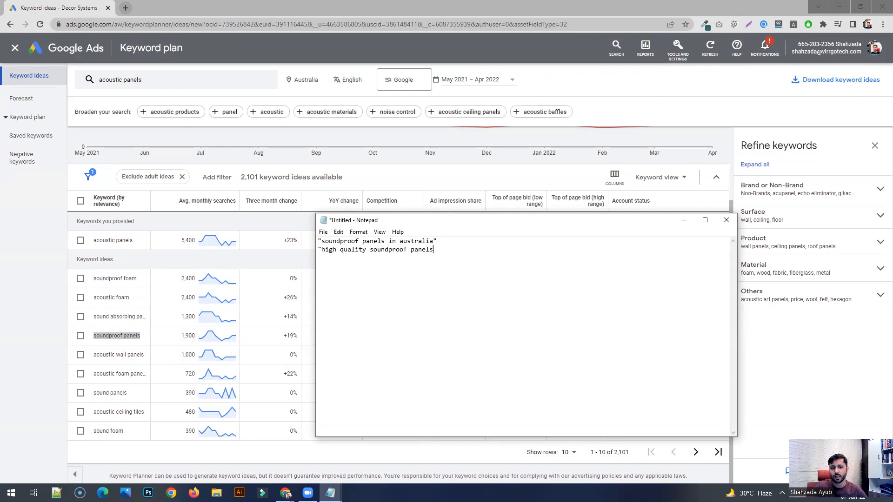
type("\"")
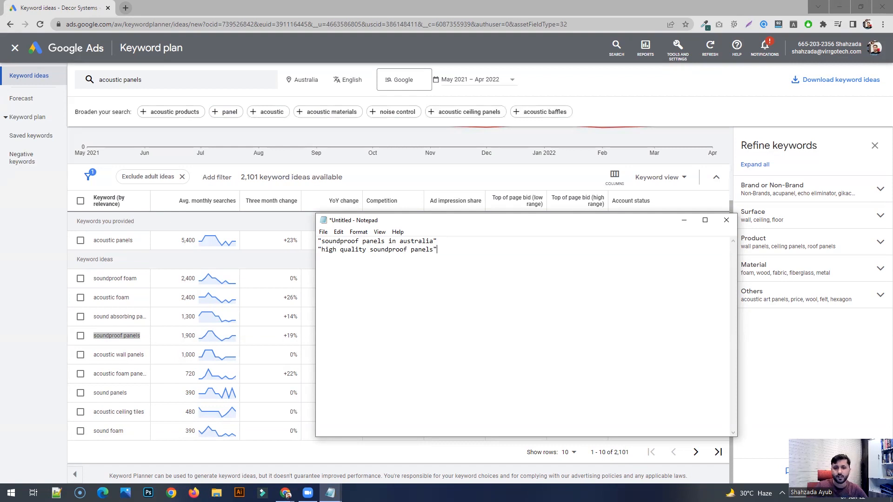
- Delete the whole "high quality soundproof panels" example from the line below the quoted keyword
key("Left")
key("ctrl+shift+Left")
key("ctrl+shift+Left")
key("ctrl+shift+Left")
key("ctrl+shift+Left")
key("shift+Right")
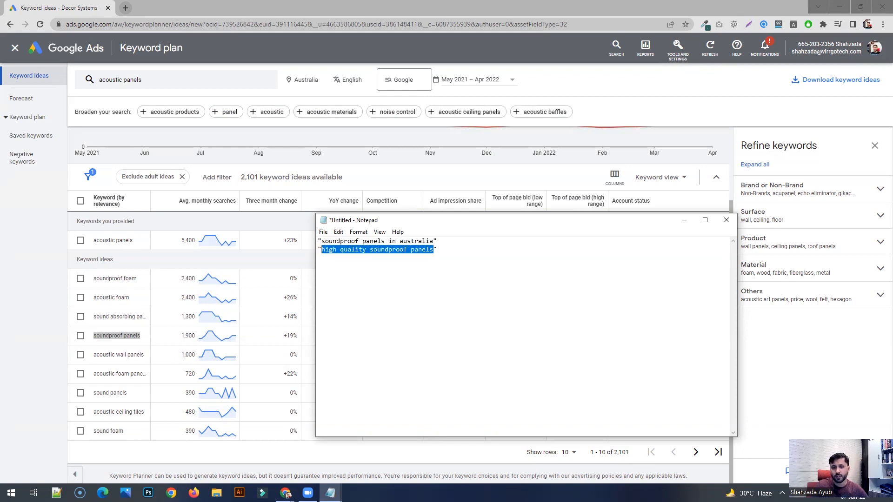
left_click(369, 249)
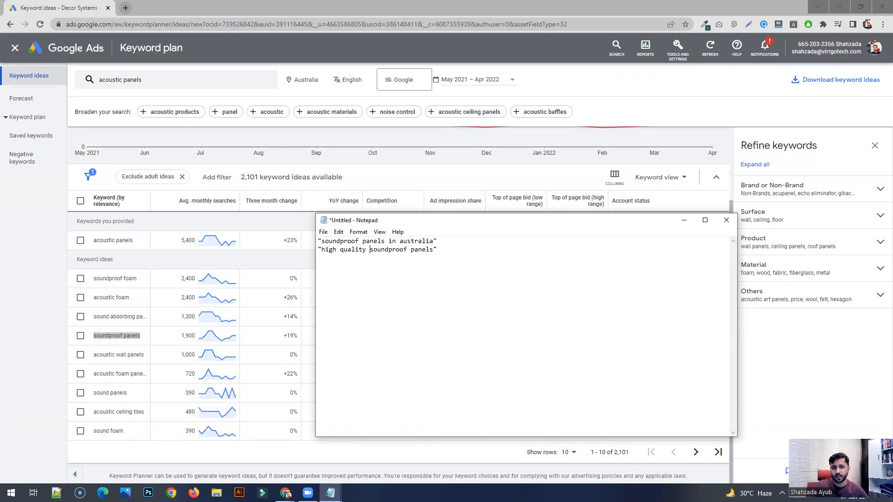
key("ctrl+shift+Right")
key("ctrl+shift+Right")
key("ctrl+shift+Right")
key("ctrl+shift+Right")
key("ctrl+shift+Right")
key("BackSpace")
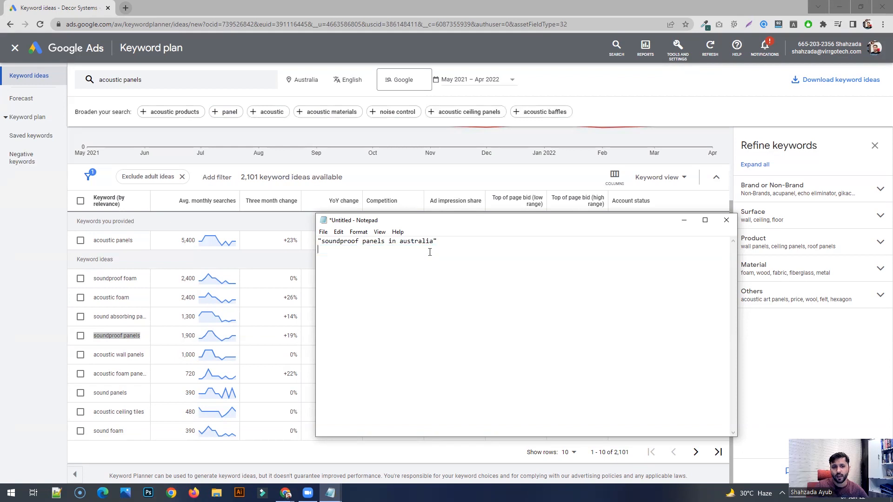
- Copy the words soundproof panels from the quoted keyword onto their own line, one blank line below it
key("Up")
key("Right")
key("ctrl+shift+Right")
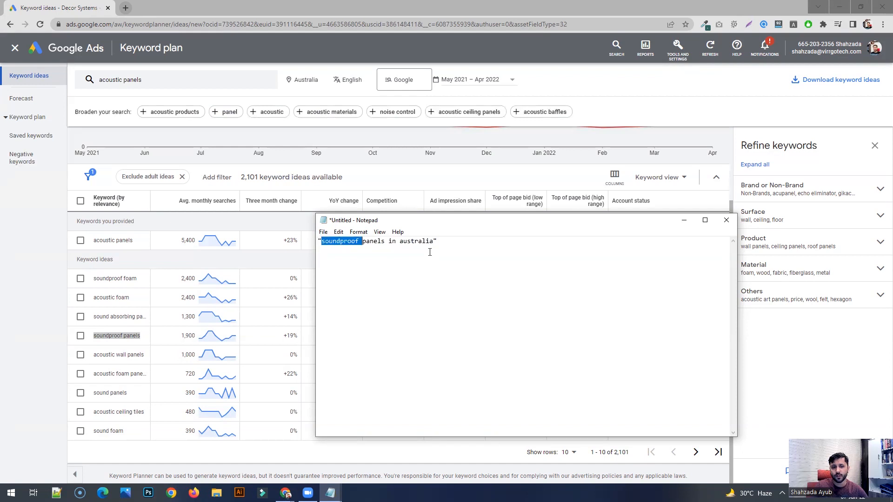
key("ctrl+shift+Right")
key("shift+Left")
key("ctrl+c")
key("Down")
key("ctrl+v")
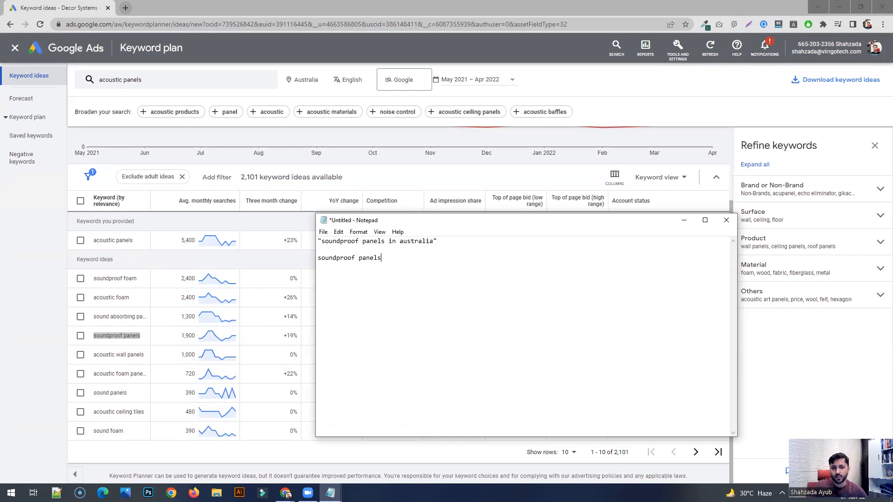
- Examine the unquoted soundproof panels keyword by highlighting the whole phrase and the words soundproof and panels separately
left_click_drag(430, 258, 429, 252)
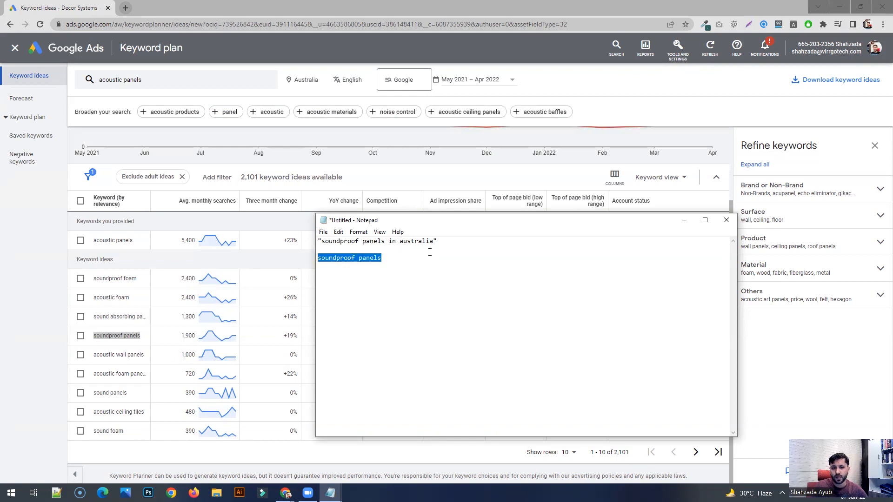
key("Right")
key("ctrl+shift+Left")
key("ctrl+shift+Left")
key("Left")
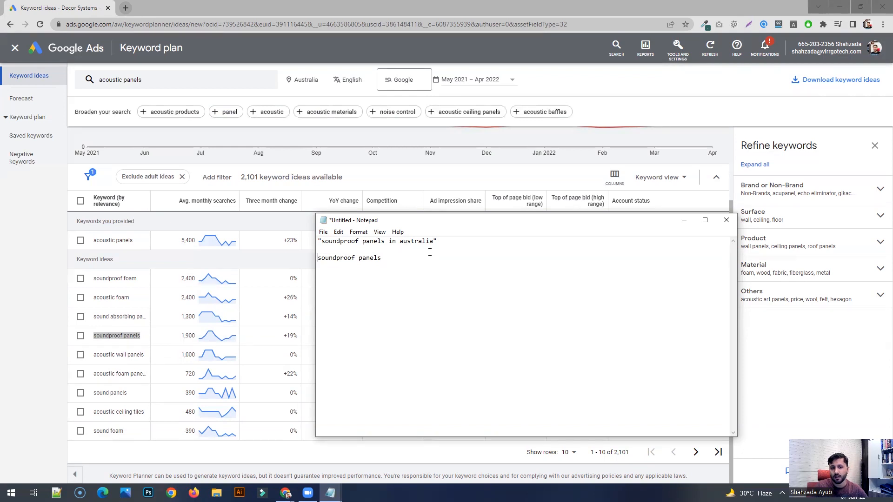
key("ctrl+shift+Right")
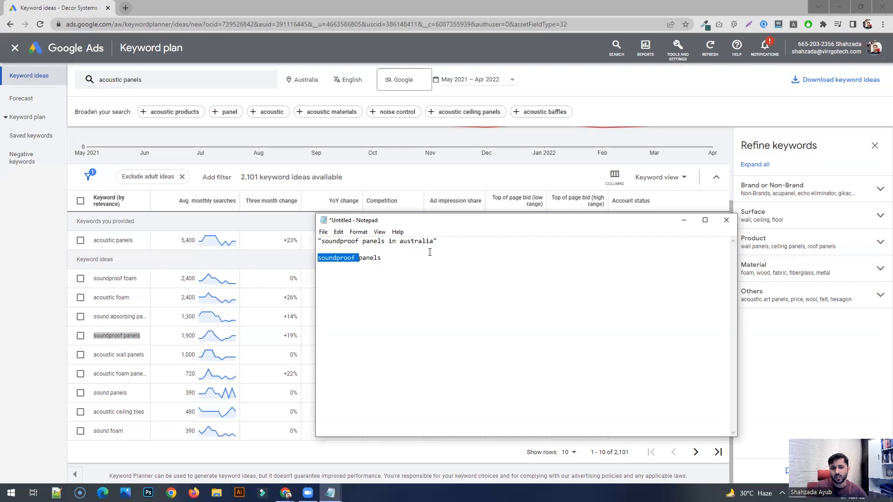
key("shift+Left")
key("Right")
key("shift+Left")
key("shift+Left")
key("shift+Left")
key("shift+Left")
key("shift+Left")
key("shift+Left")
key("Home")
key("ctrl+shift+Right")
key("shift+Left")
key("ctrl+Right")
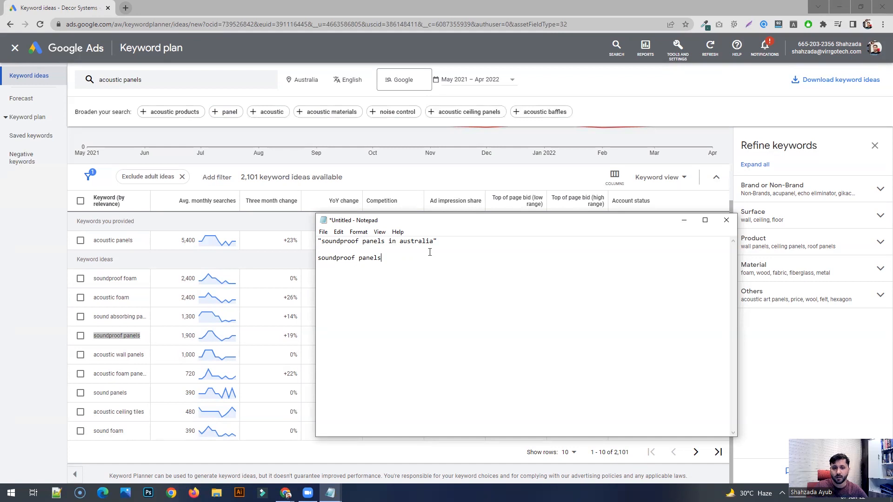
key("ctrl+shift+Left")
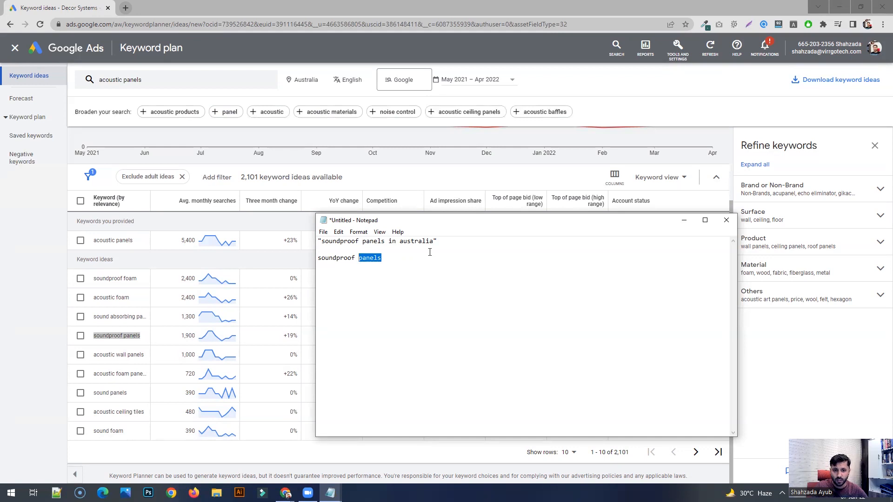
key("Right")
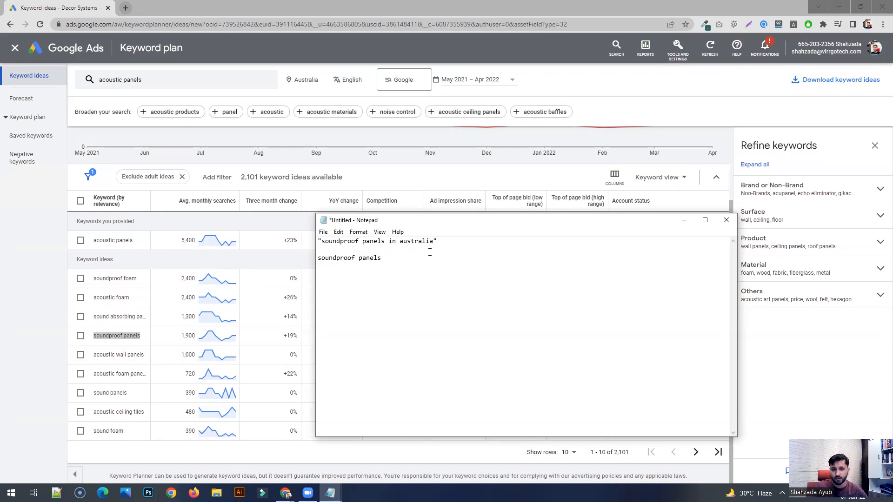
key("ctrl+shift+Left")
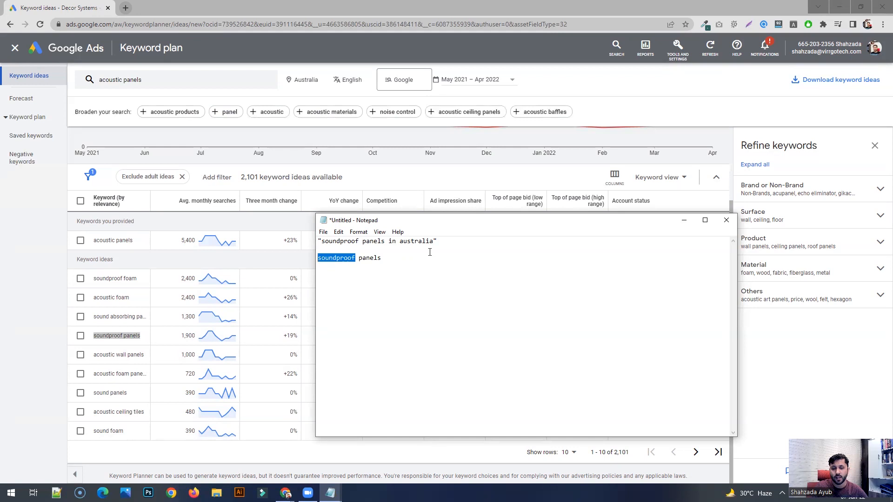
key("End")
key("ctrl+shift+Left")
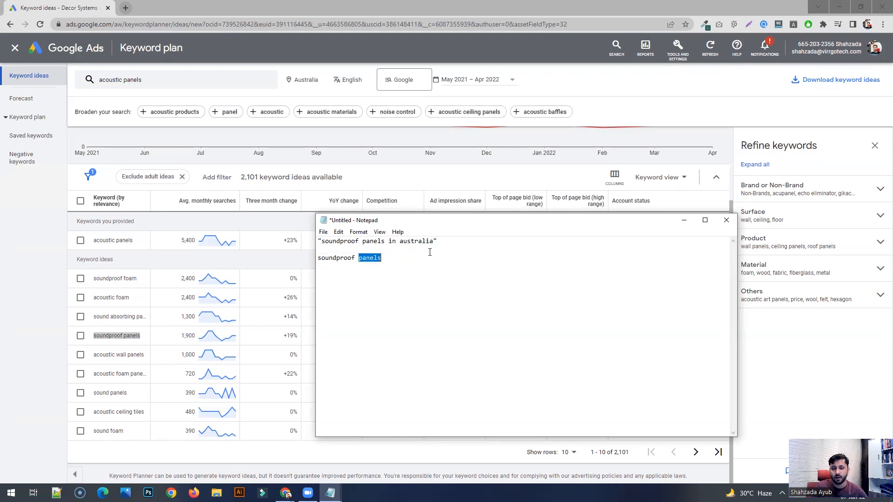
key("Right")
key("ctrl+shift+Left")
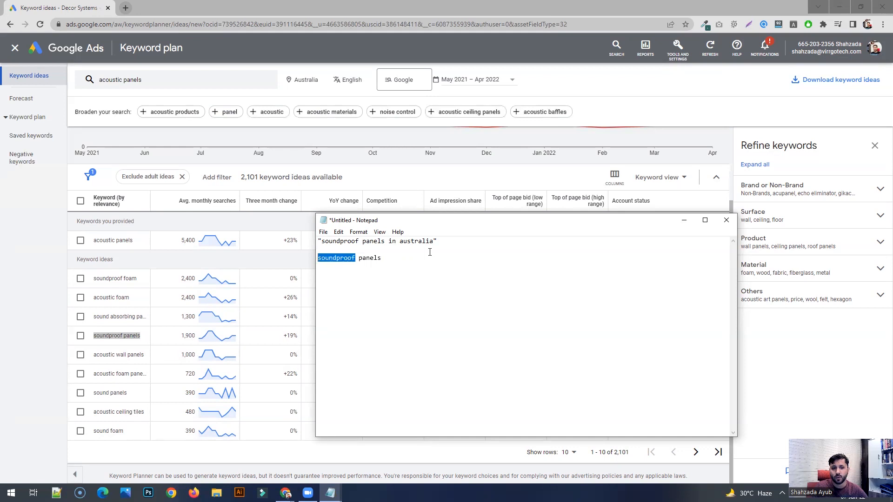
key("End")
key("ctrl+shift+Left")
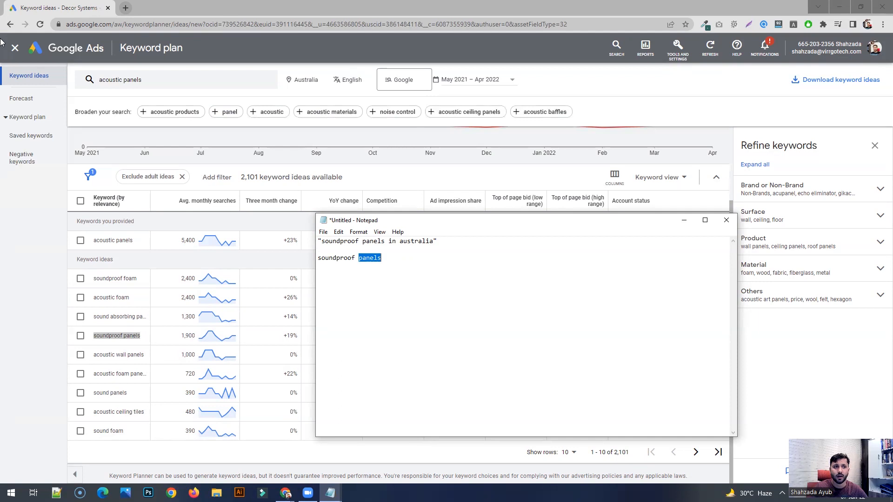
- Close the keyword plan and open the search terms report for the campaign Decor_Systems_Search_Campaign_Location_Based
left_click(15, 47)
left_click(15, 48)
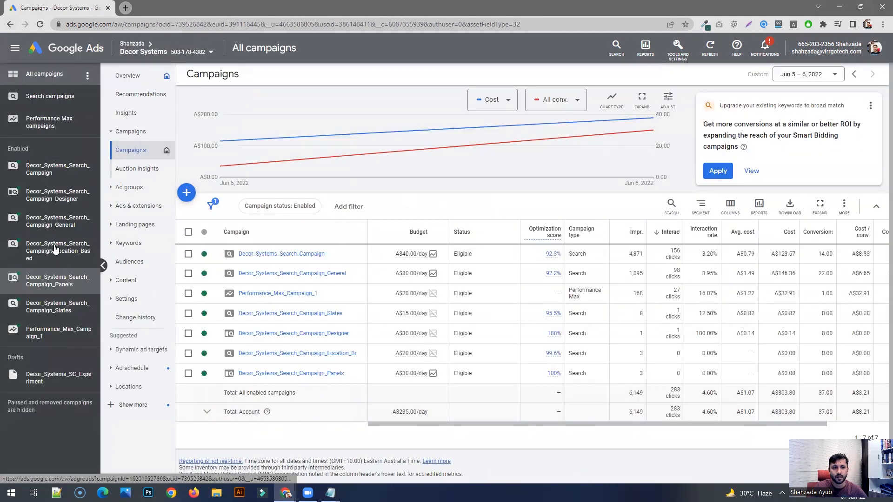
left_click(55, 249)
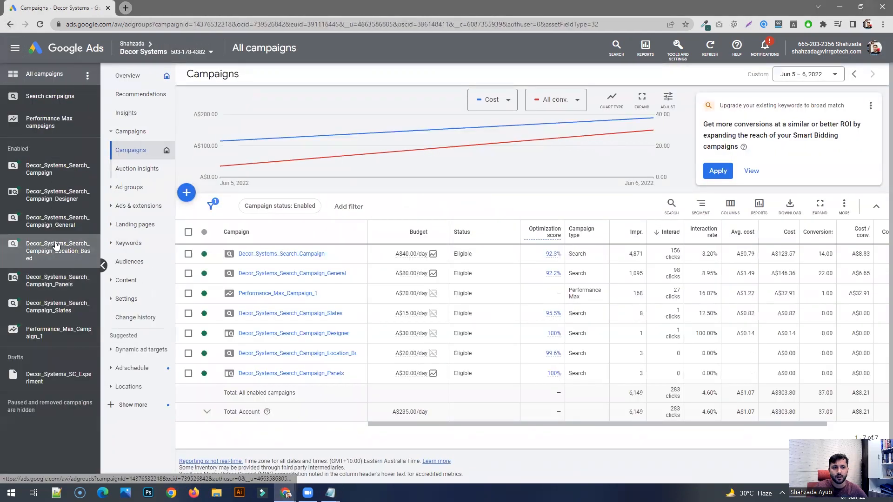
left_click(125, 226)
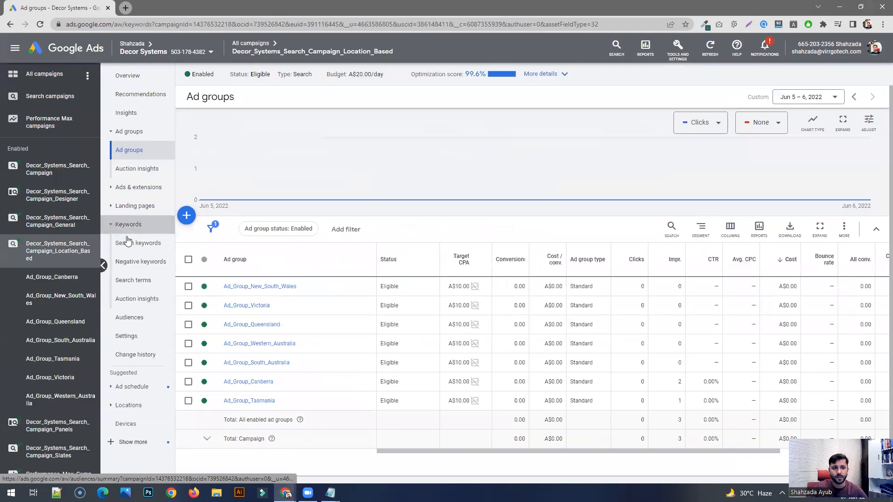
left_click(133, 245)
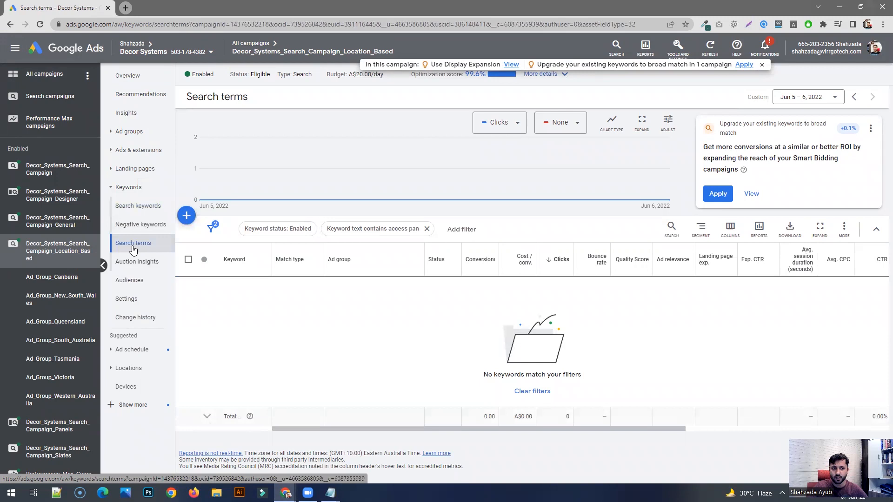
- Set the search terms report's date range to May 17 – Jun 6, 2022
left_click(813, 97)
left_click(799, 266)
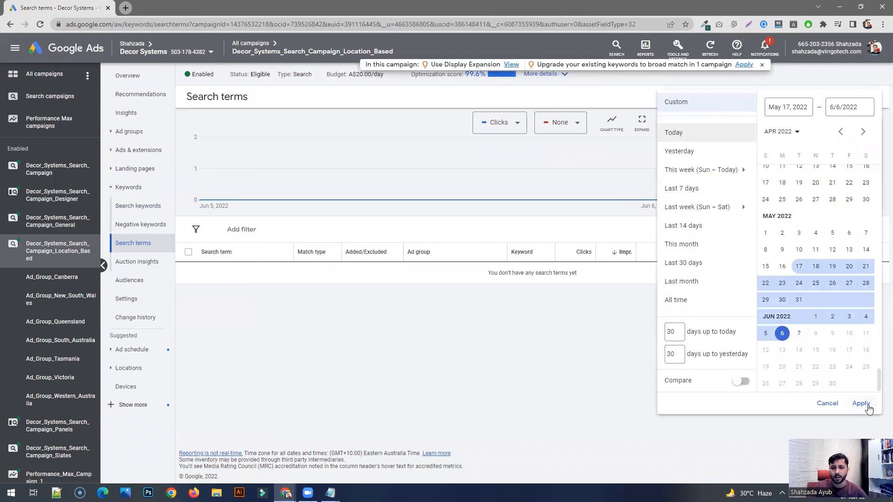
left_click(860, 403)
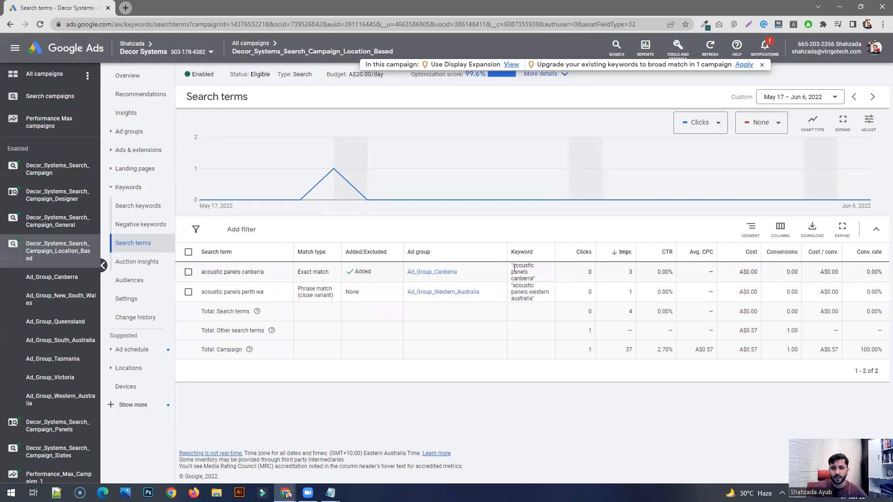
- Compare the search terms "acoustic panels canberra" and "acoustic panels perth wa" with the keywords they matched
left_click_drag(514, 268, 534, 279)
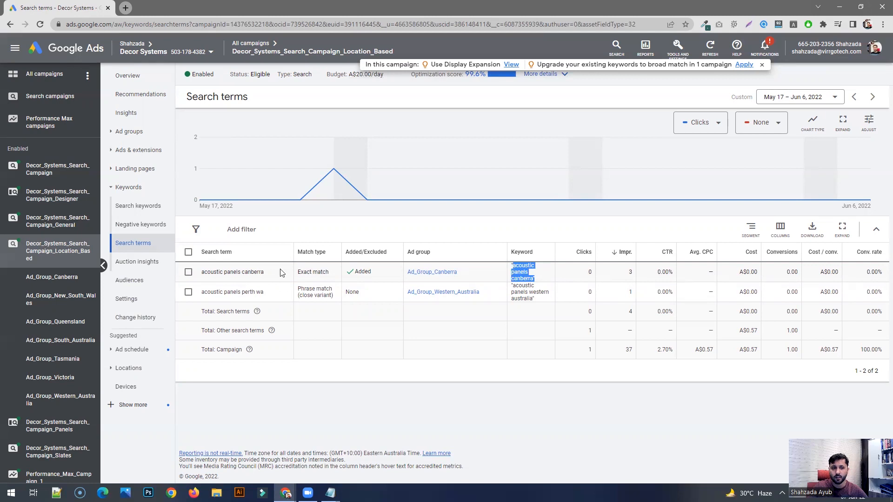
left_click_drag(206, 274, 254, 273)
left_click(255, 273)
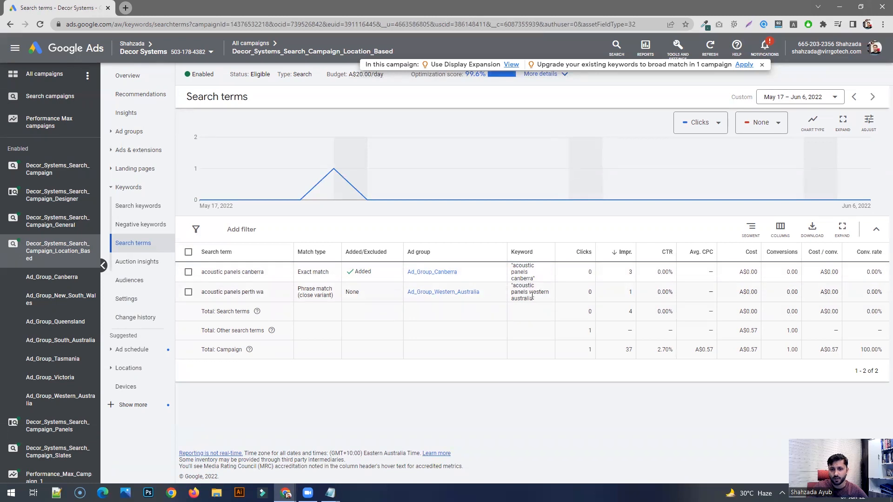
left_click_drag(540, 303, 511, 285)
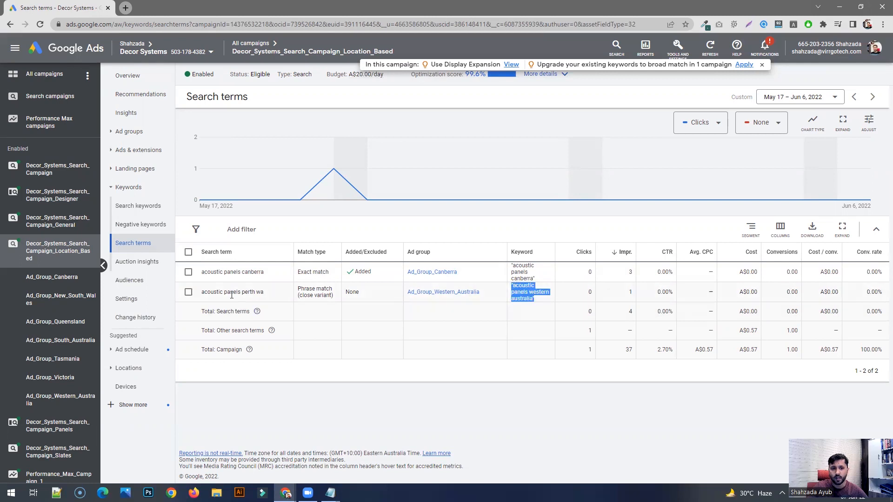
left_click_drag(200, 292, 244, 292)
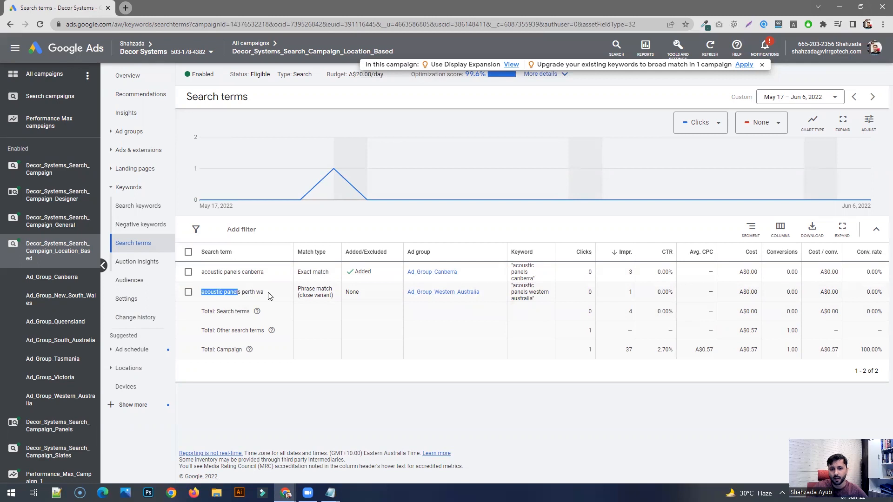
left_click(263, 295)
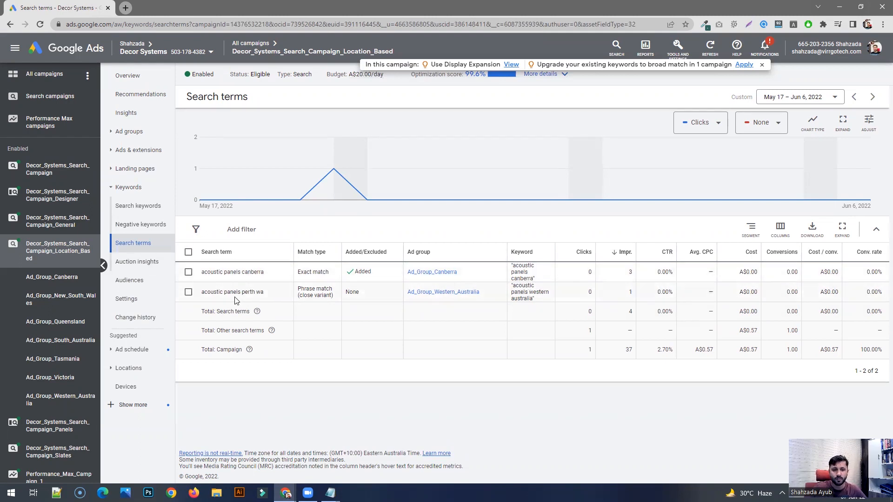
left_click_drag(536, 299, 524, 292)
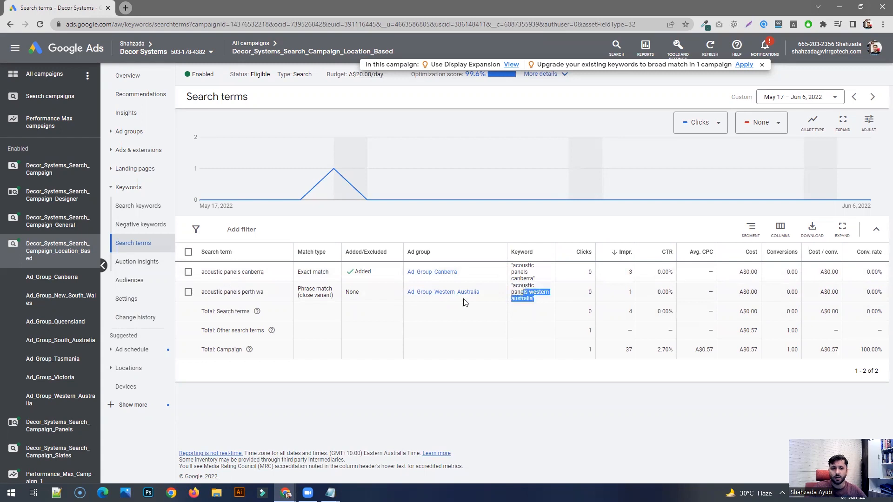
left_click(213, 290)
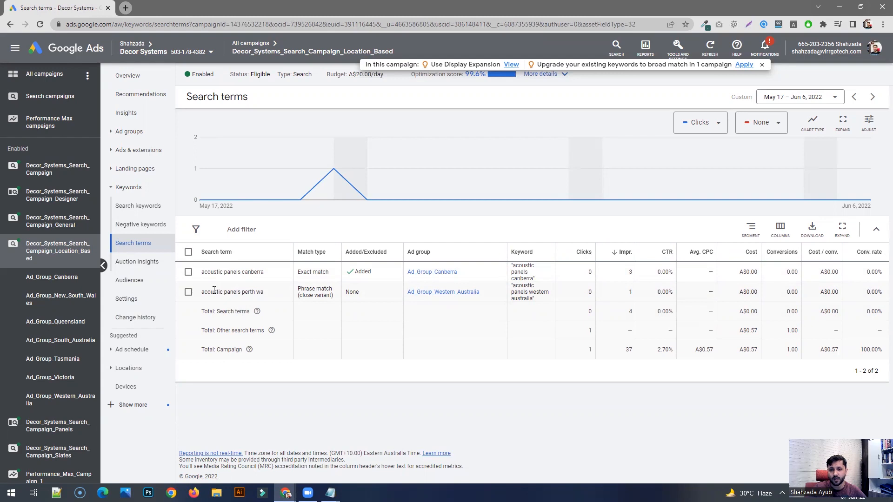
- Switch to the Notepad note and enclose the unquoted soundproof panels keyword in square brackets to mark it as exact match
key("alt+Tab")
left_click(447, 285)
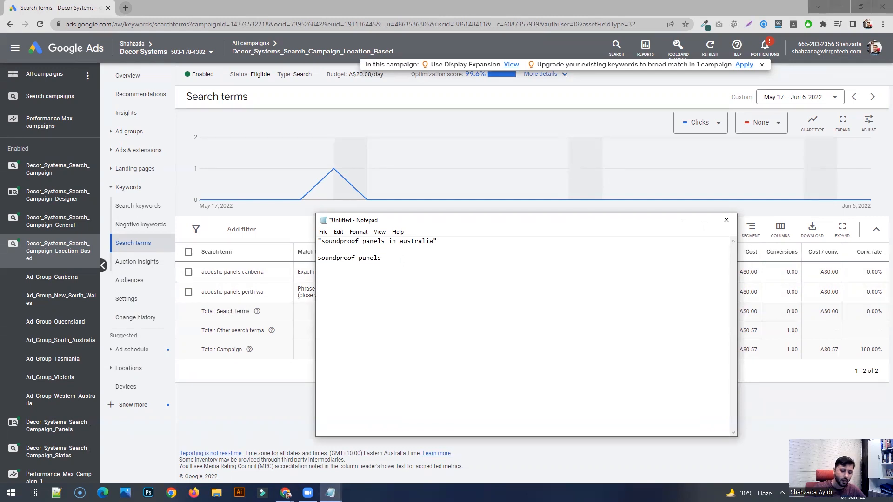
type("}")
key("Up")
key("Down")
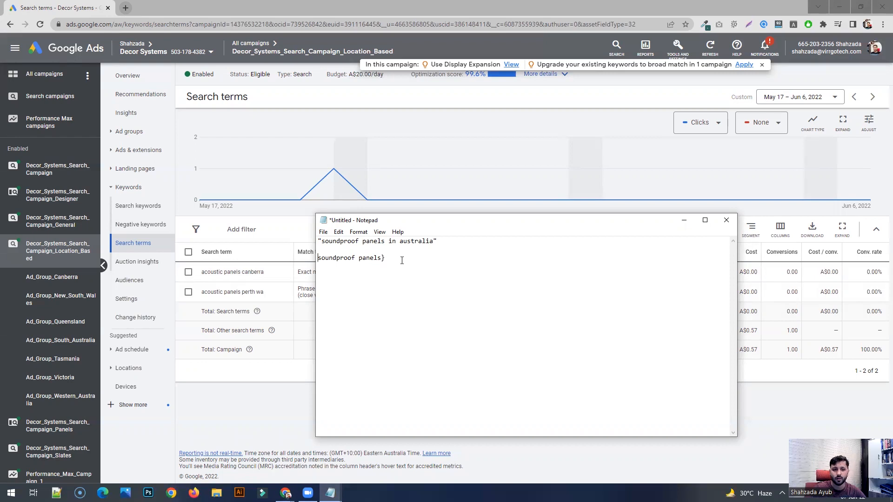
type("[")
key("End")
key("BackSpace")
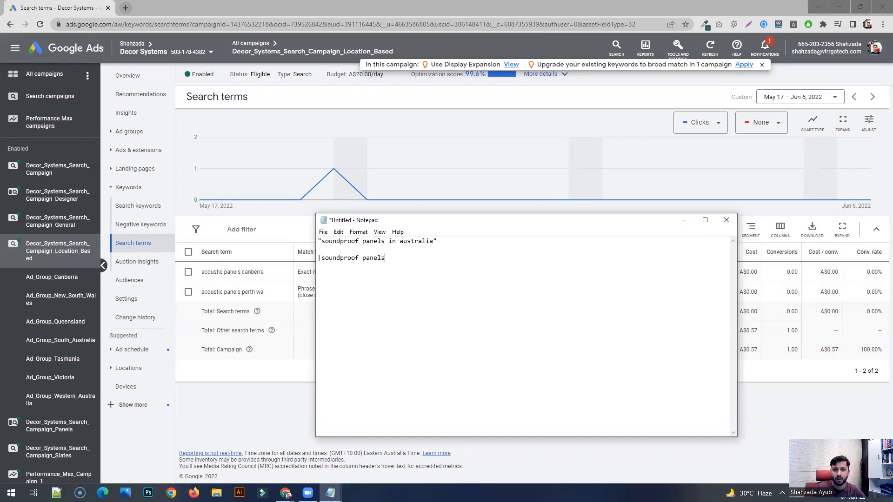
type("]")
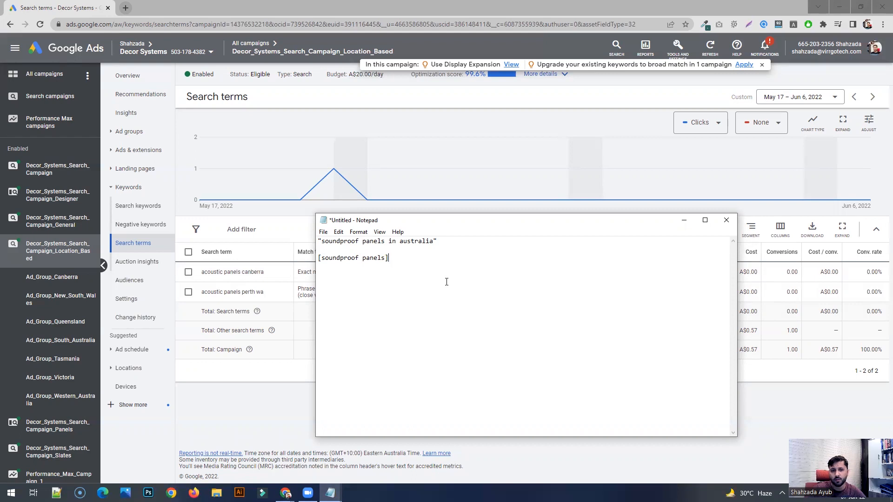
- Compare the exact match keyword [soundproof panels] with the phrase match keyword "soundproof panels in australia" in the note
left_click_drag(386, 258, 321, 259)
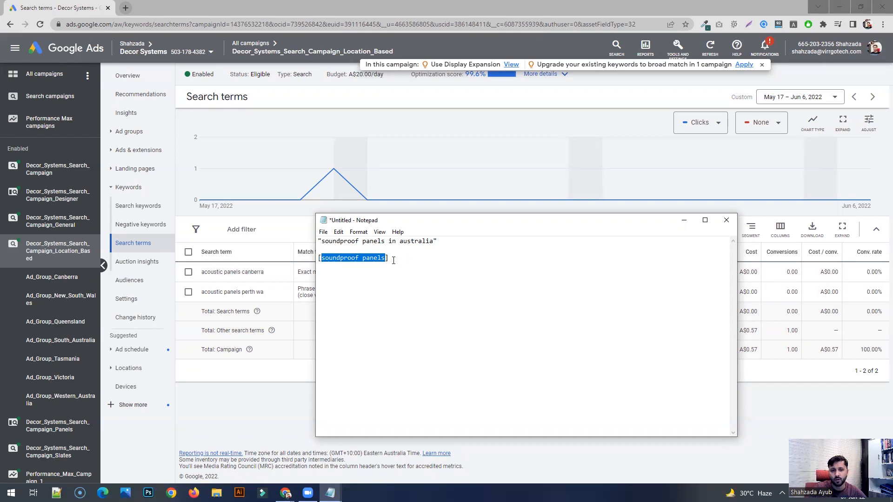
left_click(350, 260)
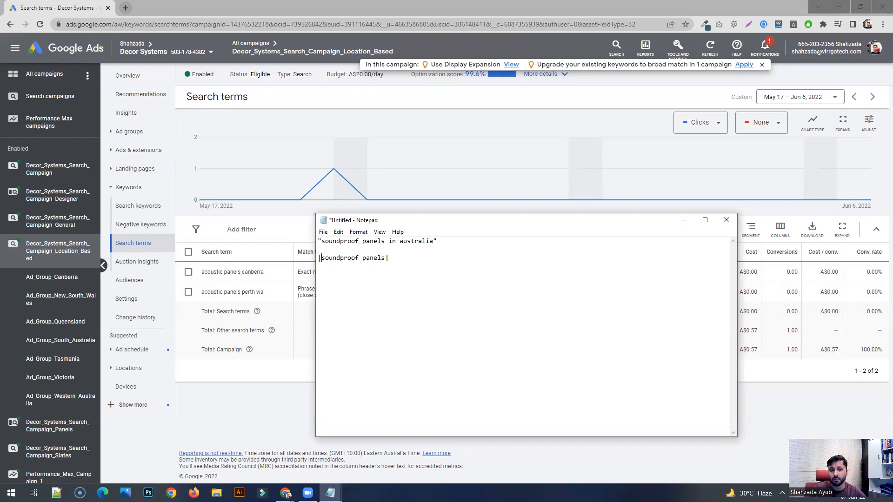
left_click_drag(319, 259, 393, 260)
left_click(395, 261)
left_click_drag(386, 258, 322, 259)
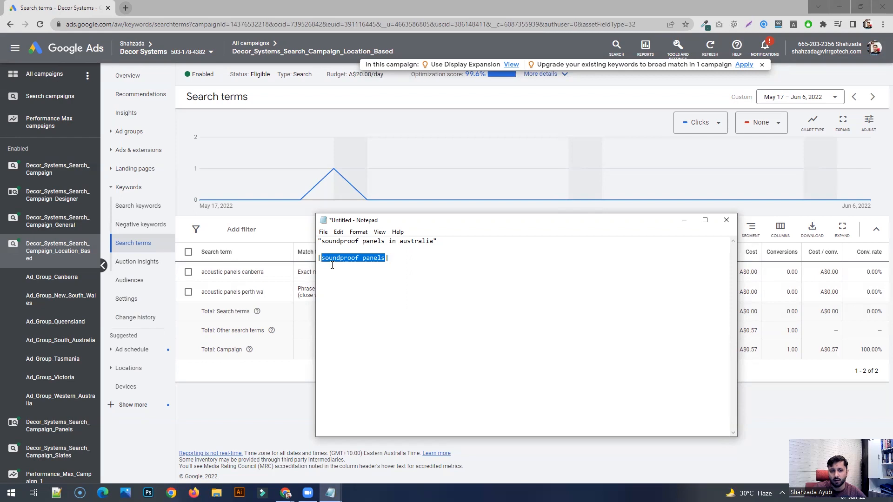
left_click(327, 259)
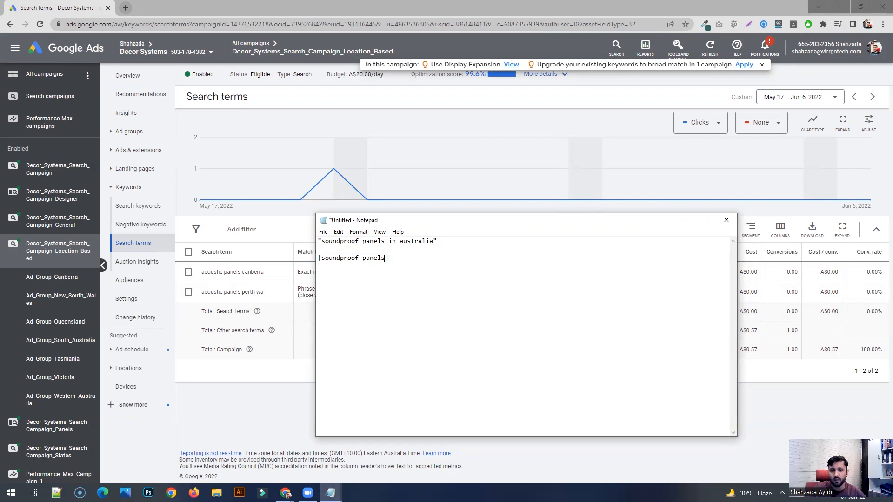
left_click_drag(438, 242, 318, 242)
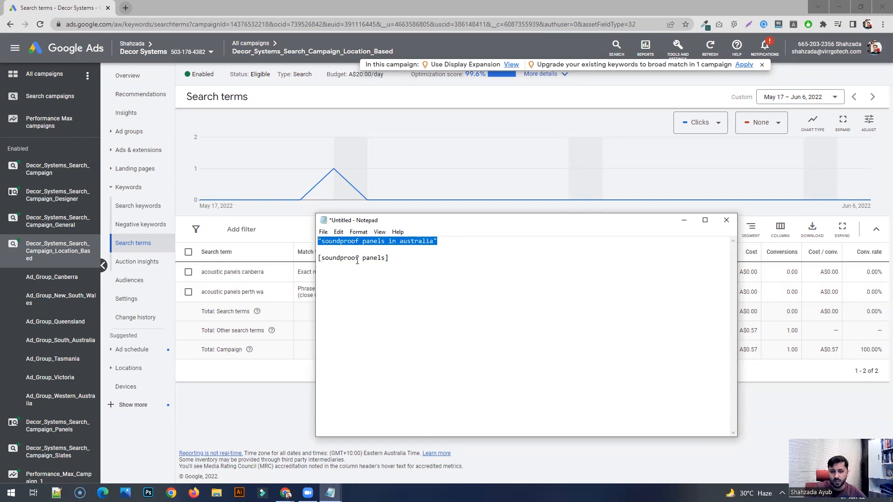
left_click_drag(389, 258, 319, 260)
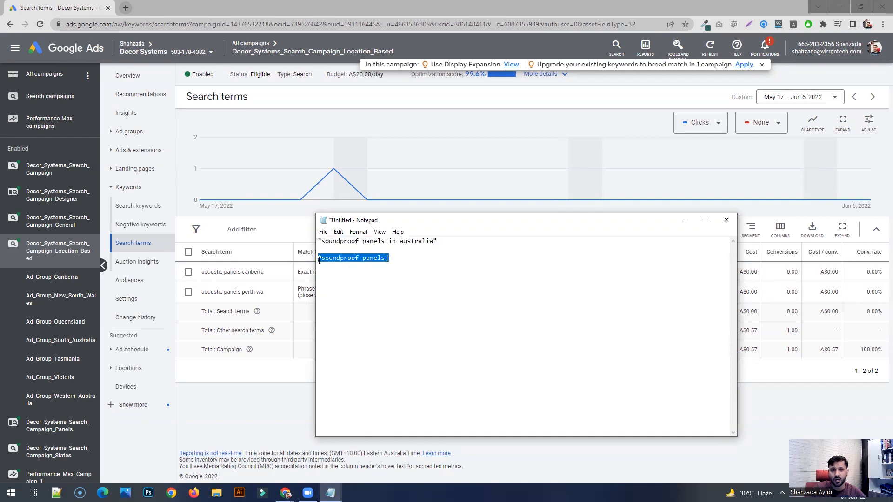
left_click(396, 259)
left_click_drag(387, 259, 335, 259)
left_click(399, 259)
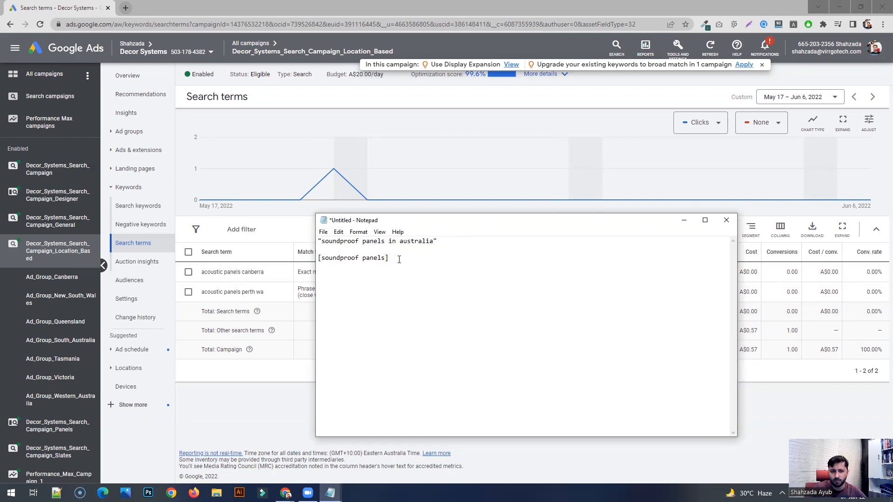
left_click_drag(399, 258, 318, 259)
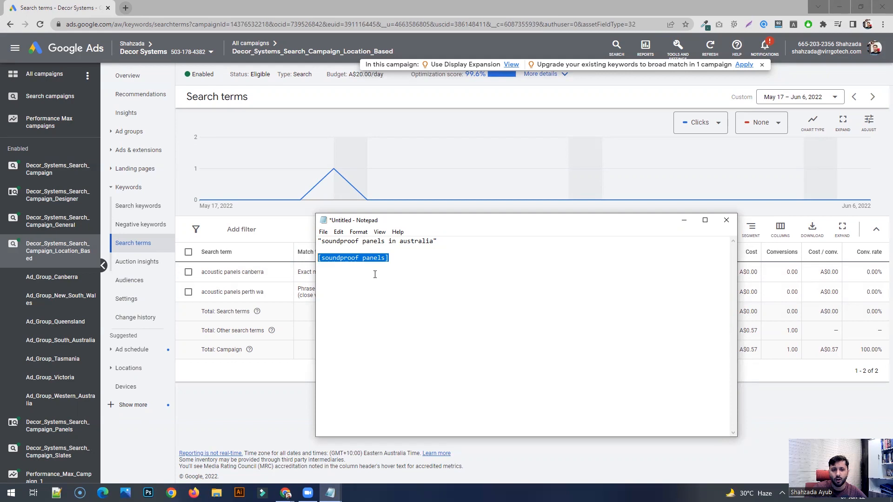
left_click(375, 257)
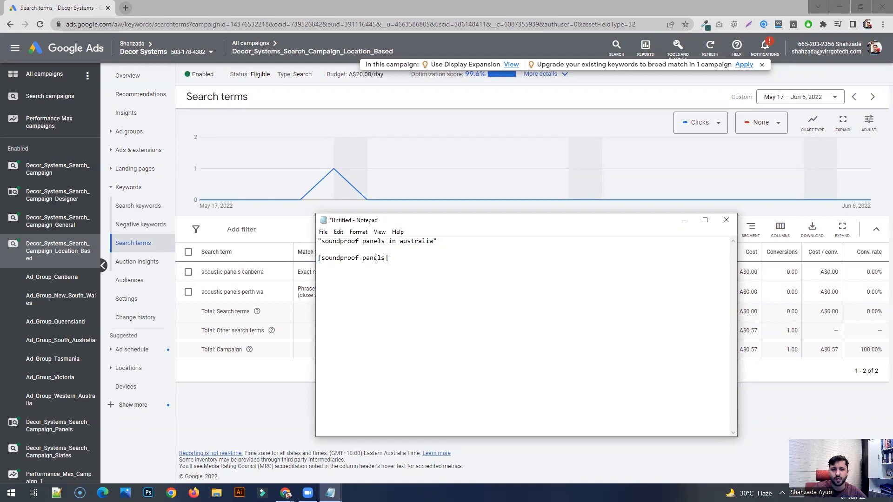
left_click_drag(384, 257, 329, 263)
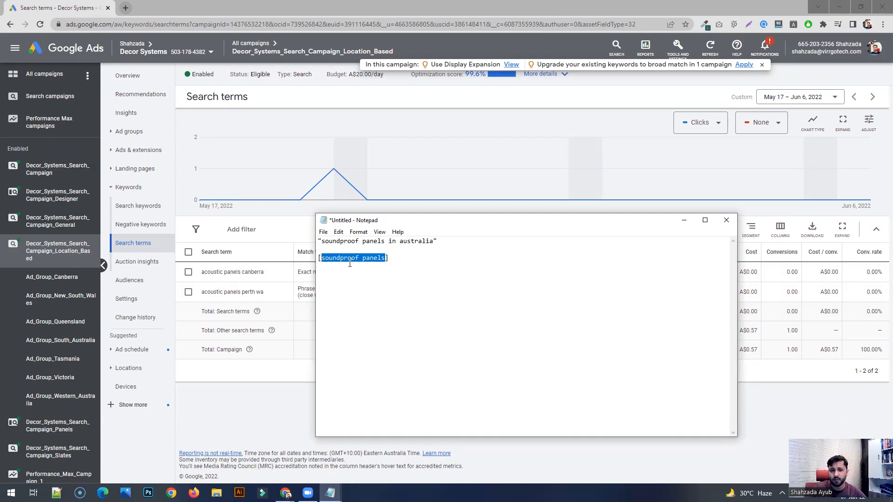
left_click(393, 259)
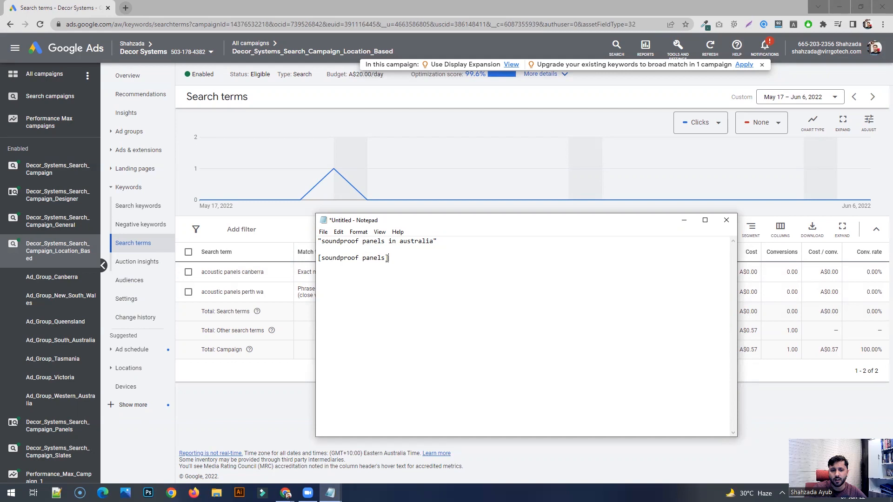
left_click_drag(386, 259, 321, 258)
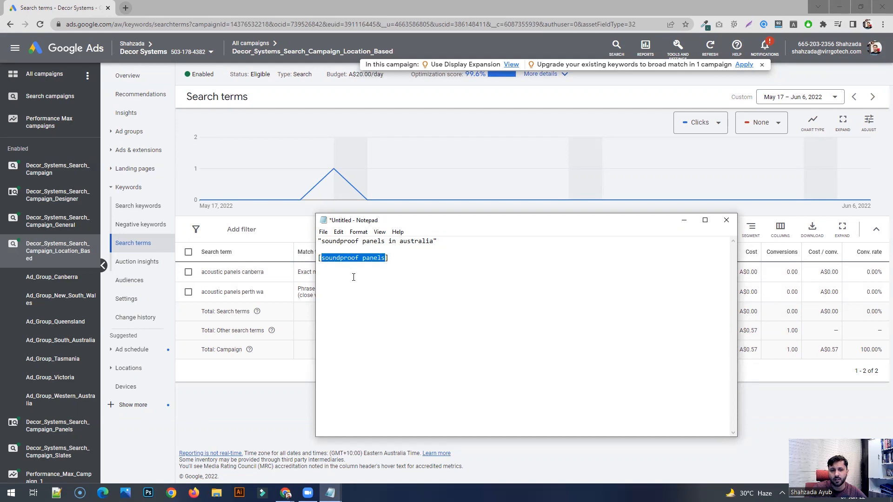
left_click(408, 261)
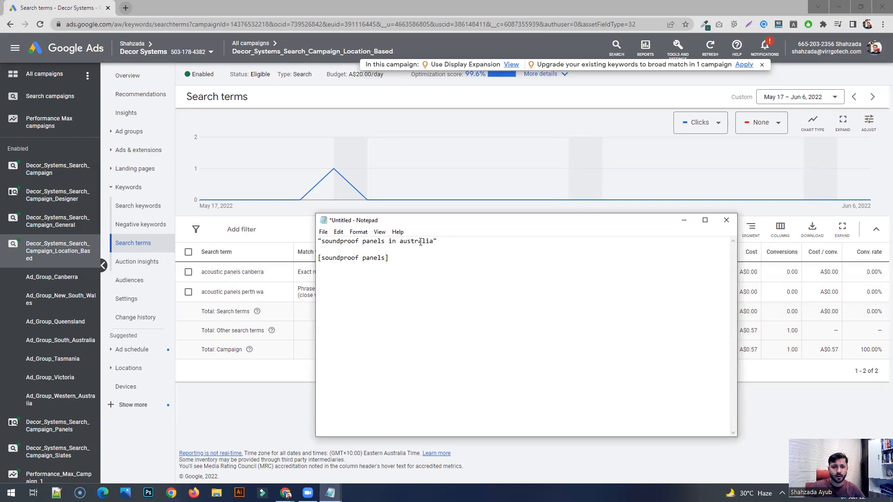
left_click_drag(438, 242, 318, 242)
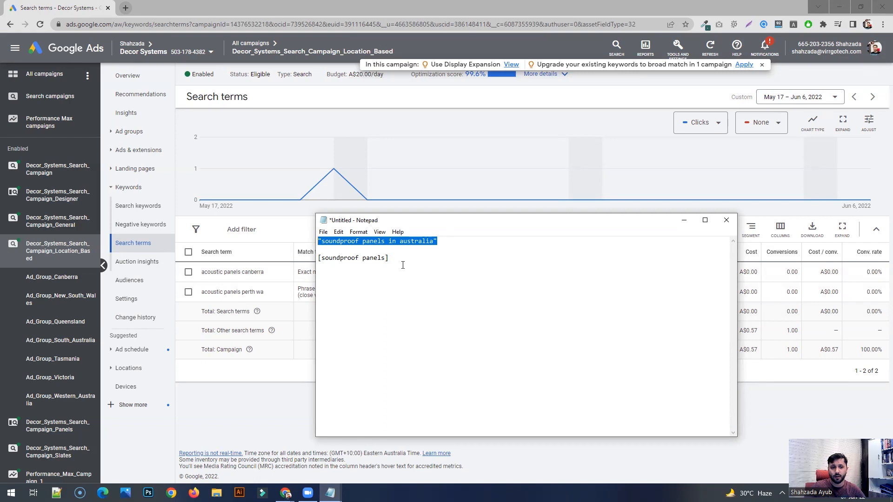
- Switch back to Google Ads and examine the search term "acoustic panels canberra" in the search terms report
left_click(260, 272)
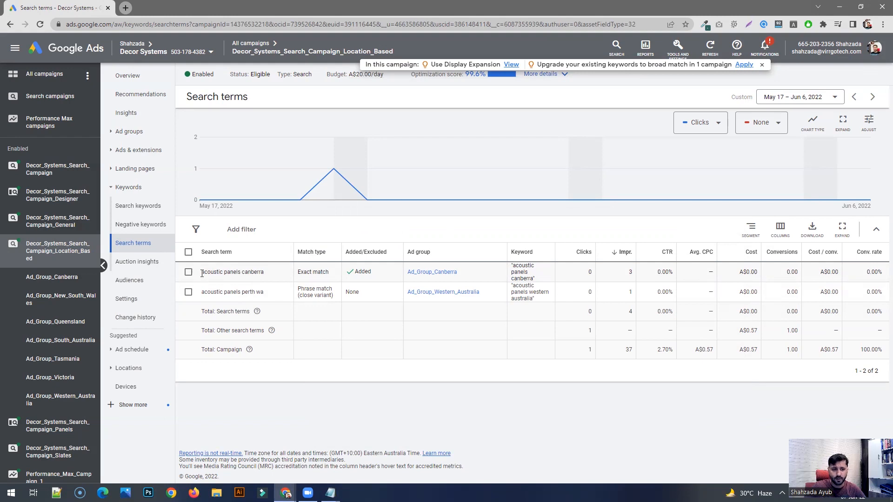
left_click_drag(201, 273, 239, 273)
left_click(263, 274)
- Open the search terms of Decor_Systems_Search_Campaign, select "room dividers" to view its keyword actions, and clear the selection
left_click(56, 169)
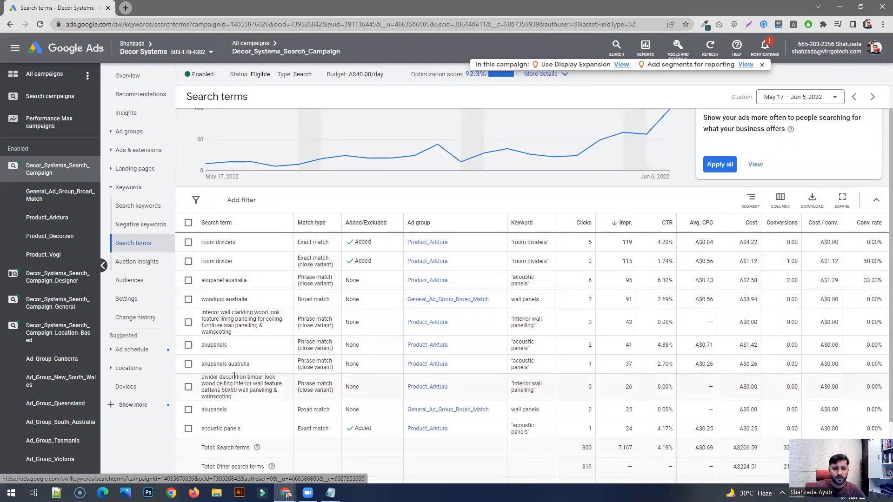
left_click(188, 243)
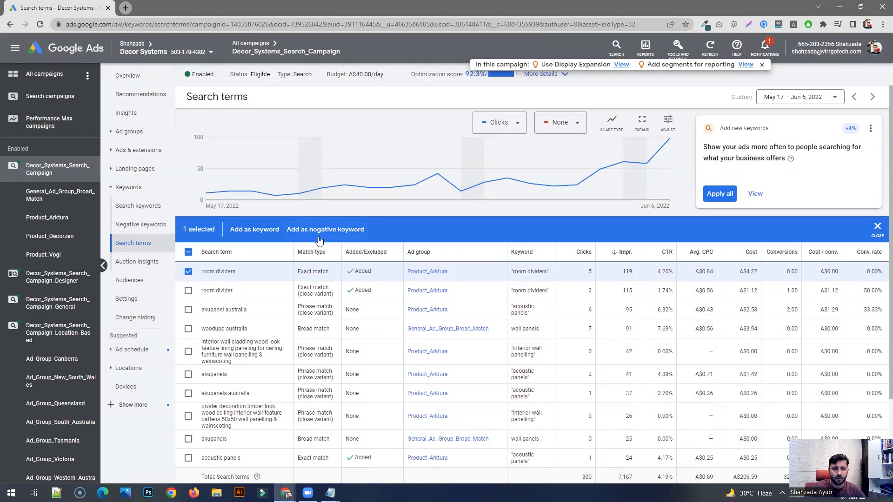
left_click(188, 271)
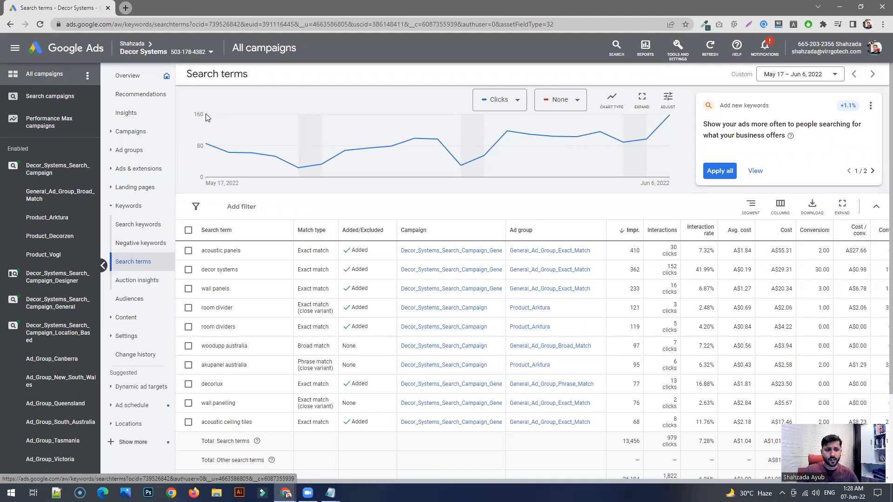
- Open the settings of Decor_Systems_Search_Campaign and expand its Networks options
left_click(78, 169)
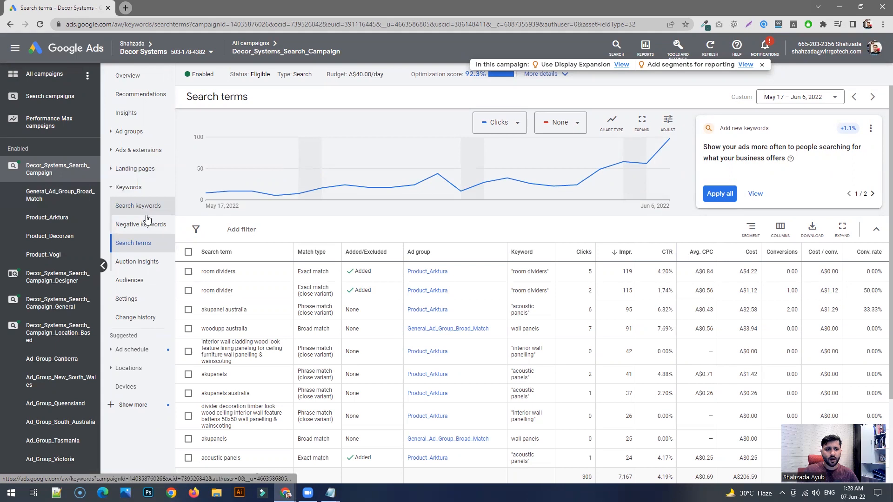
left_click(135, 299)
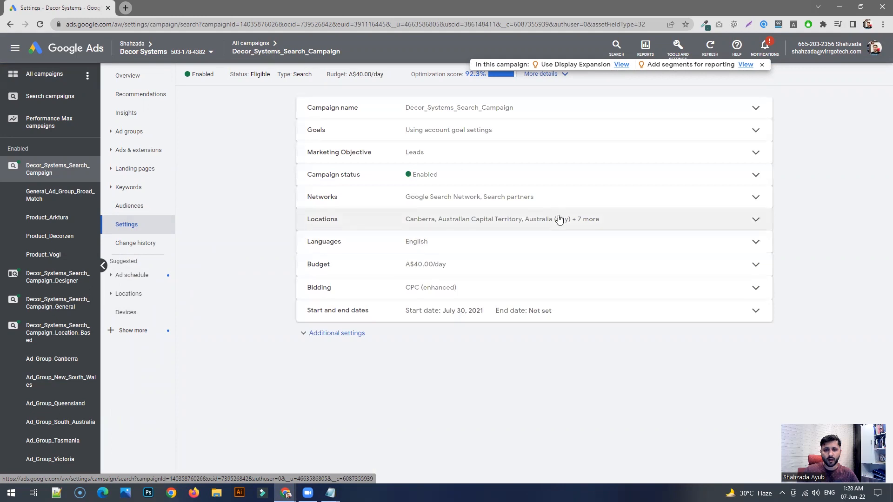
left_click(438, 198)
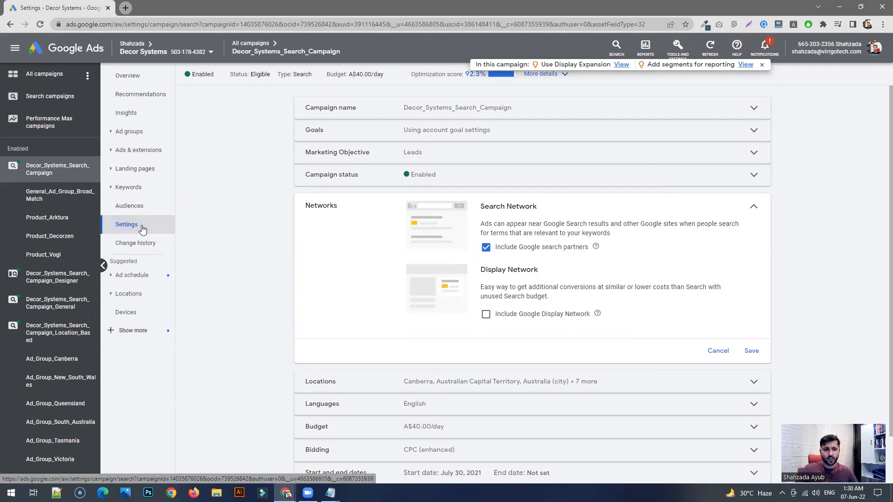
- Review the automated and manual bid strategies in the campaign's bidding settings and choose Manual CPC
scroll(371, 278, "down", 1)
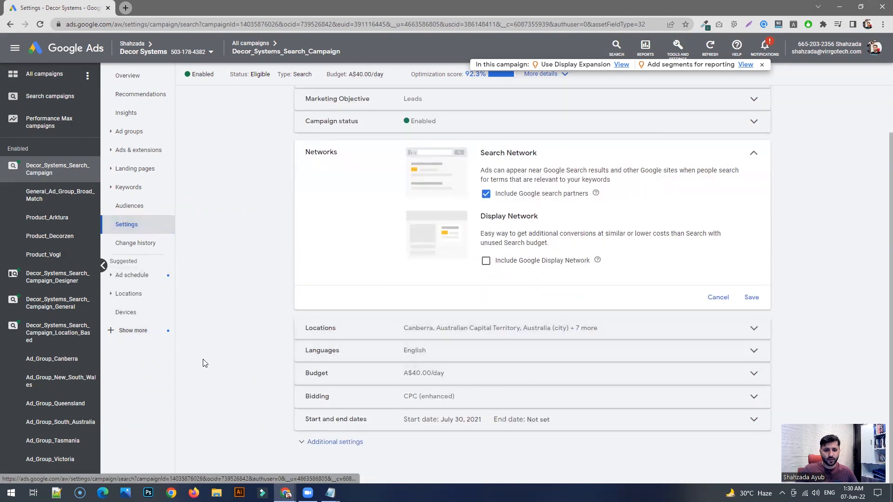
left_click(363, 396)
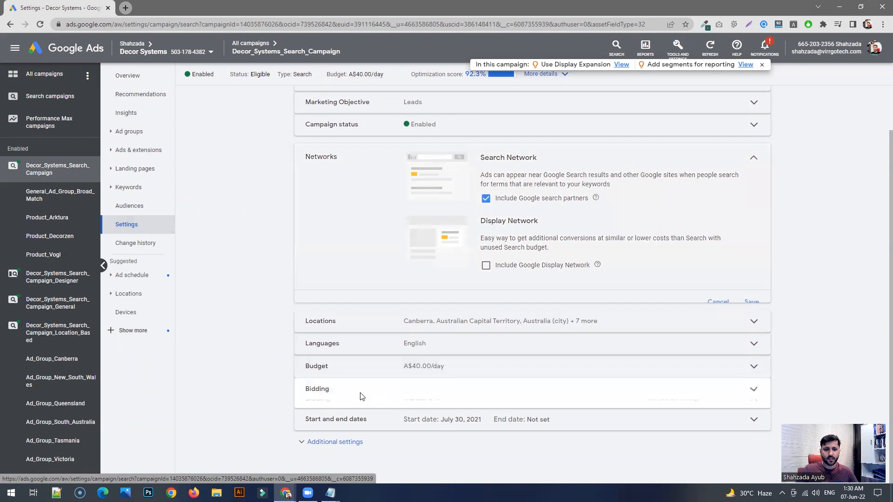
left_click(421, 357)
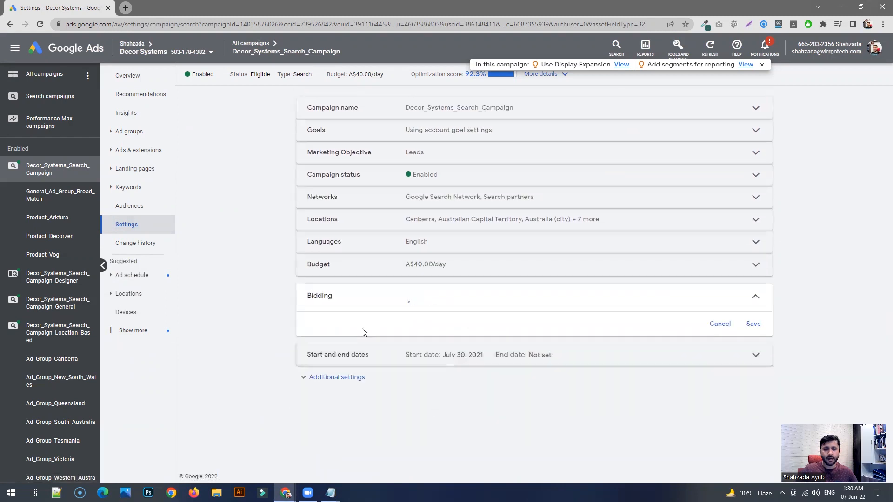
scroll(403, 345, "down", 2)
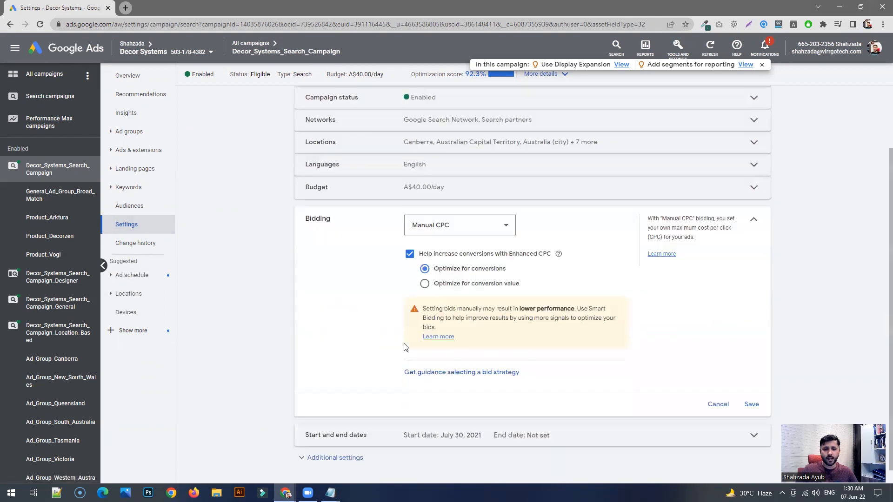
left_click(476, 224)
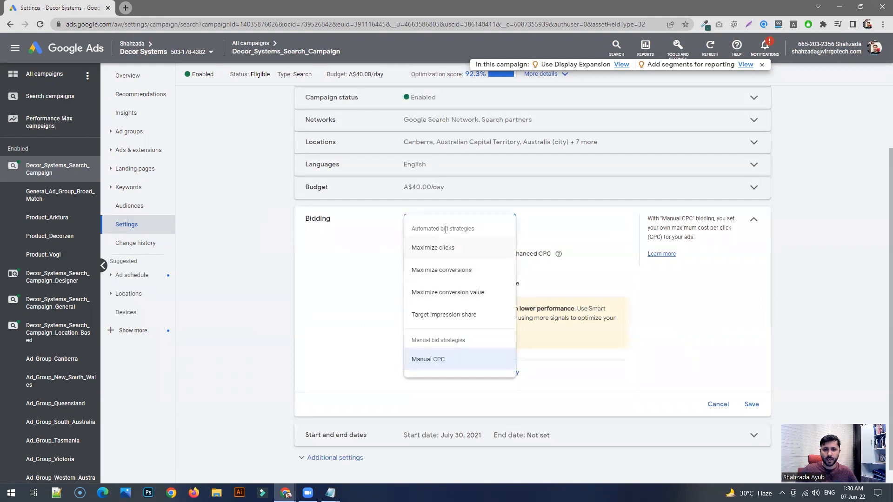
left_click_drag(482, 233, 423, 231)
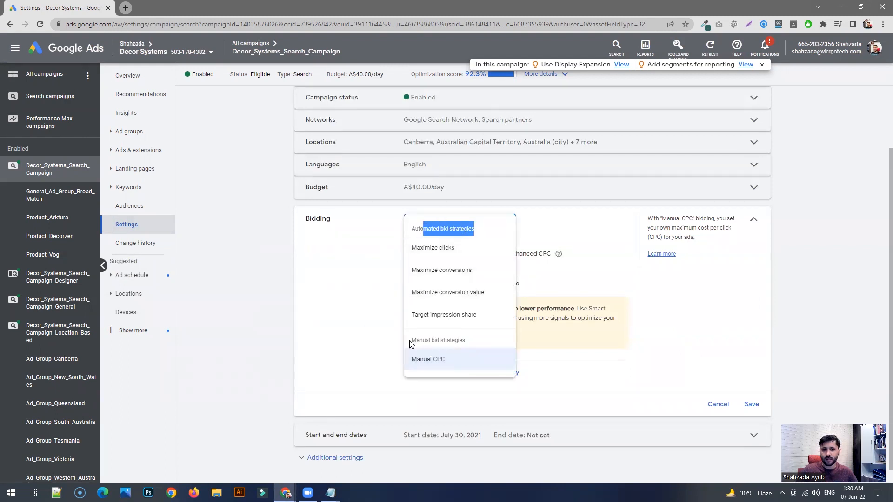
left_click_drag(410, 344, 474, 344)
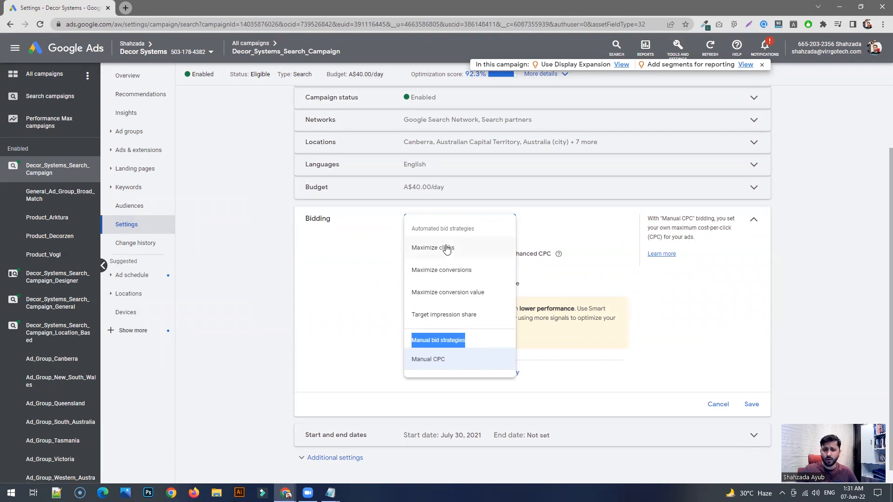
left_click(435, 227)
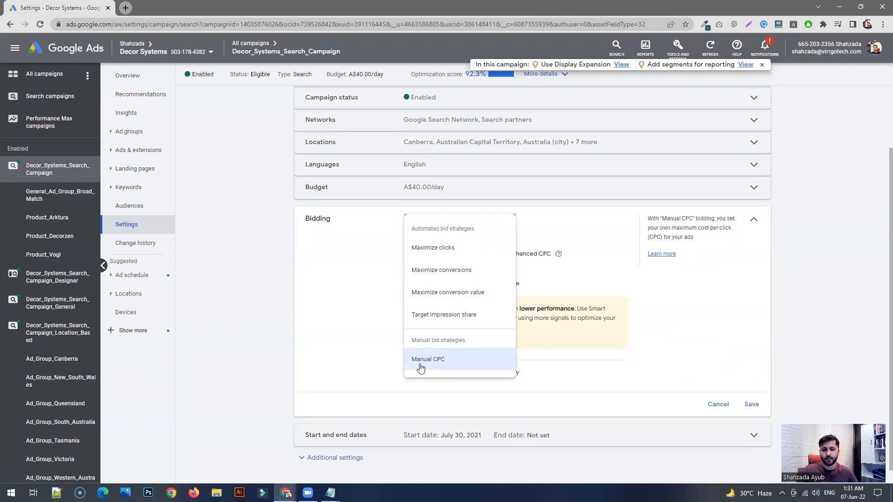
left_click(419, 365)
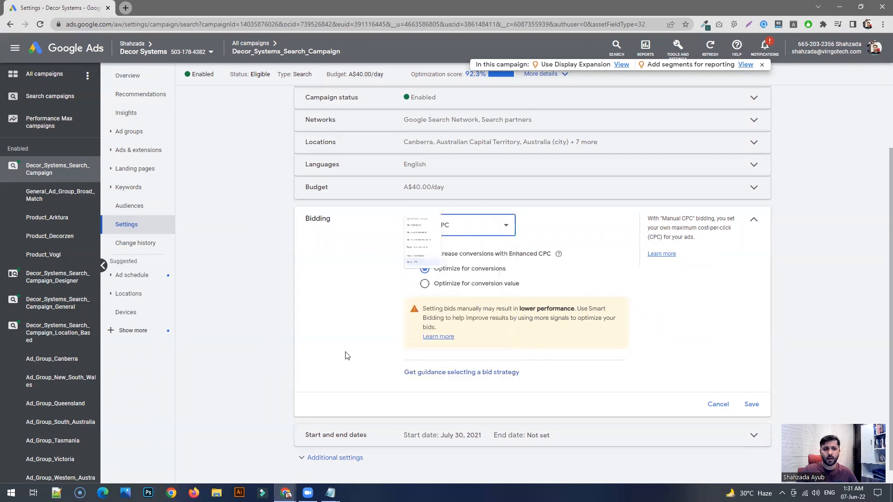
- Open the settings of the ad group General_Ad_Group_Broad_Match and open its Max. CPC bid for editing
left_click(51, 196)
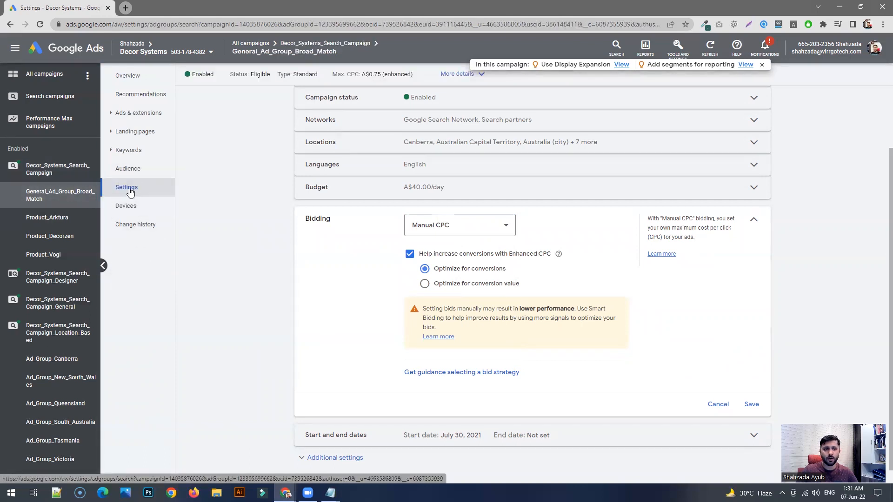
left_click(130, 191)
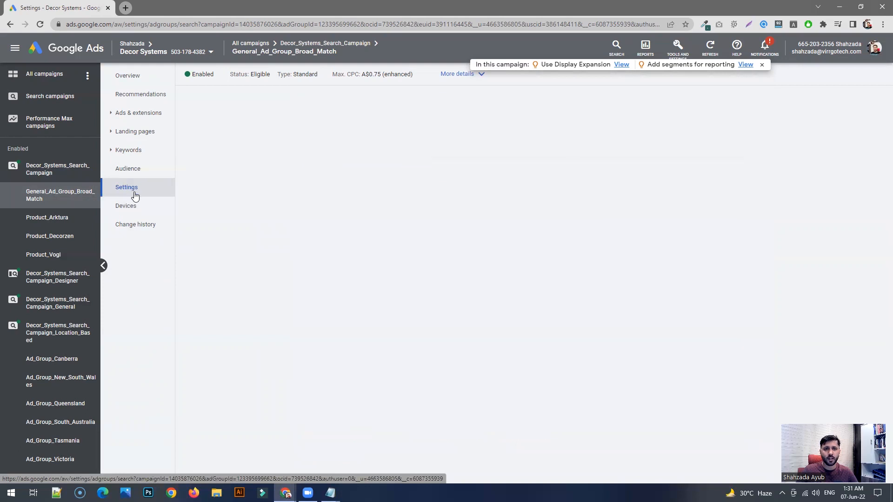
left_click(472, 154)
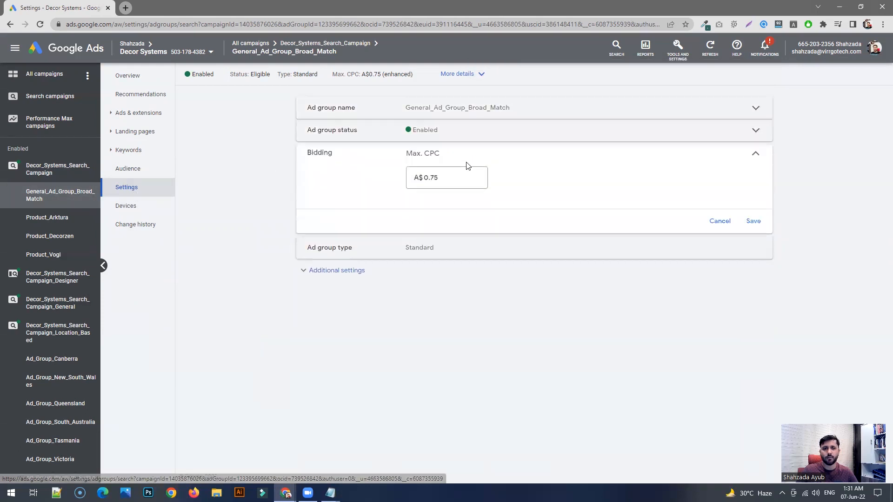
left_click(445, 186)
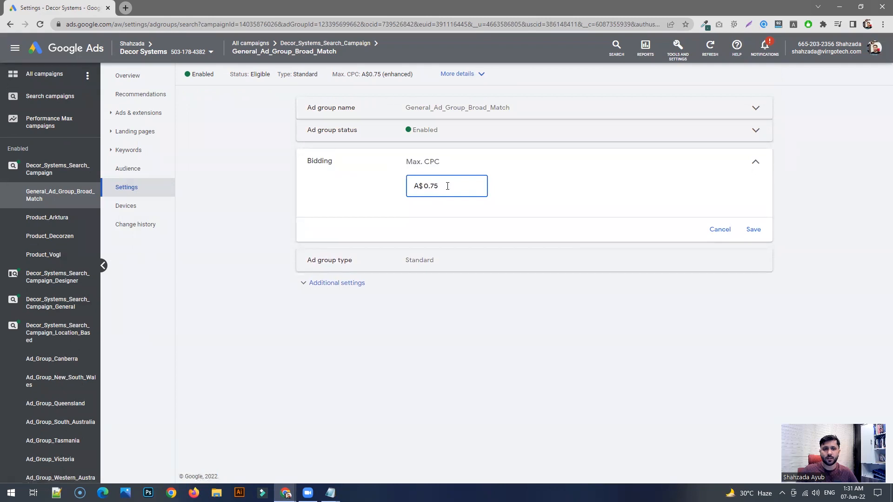
- Review the Max. CPC bid of General_Ad_Group_Broad_Match and leave the bidding settings without saving
left_click_drag(439, 186, 413, 190)
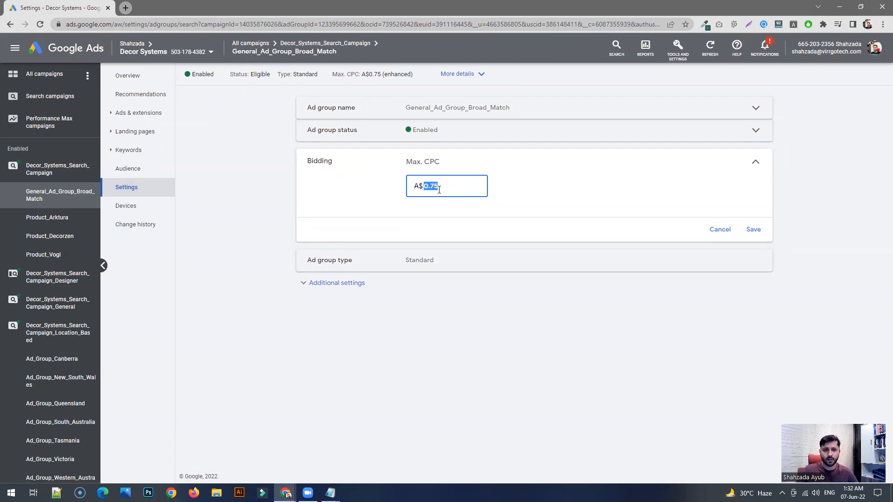
left_click(449, 187)
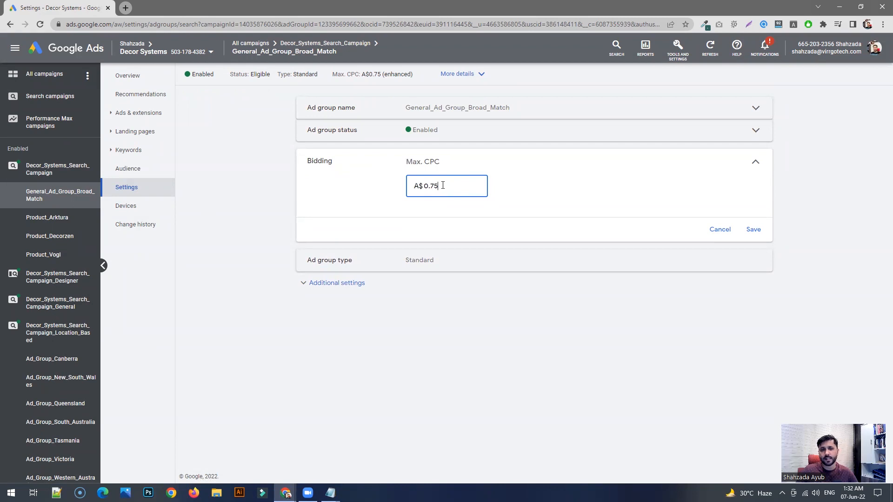
left_click_drag(440, 187, 418, 185)
left_click(443, 186)
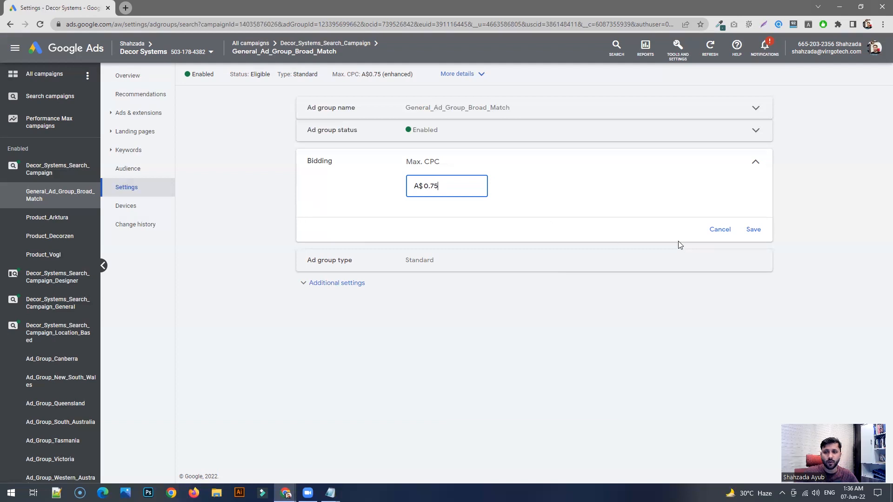
left_click(719, 230)
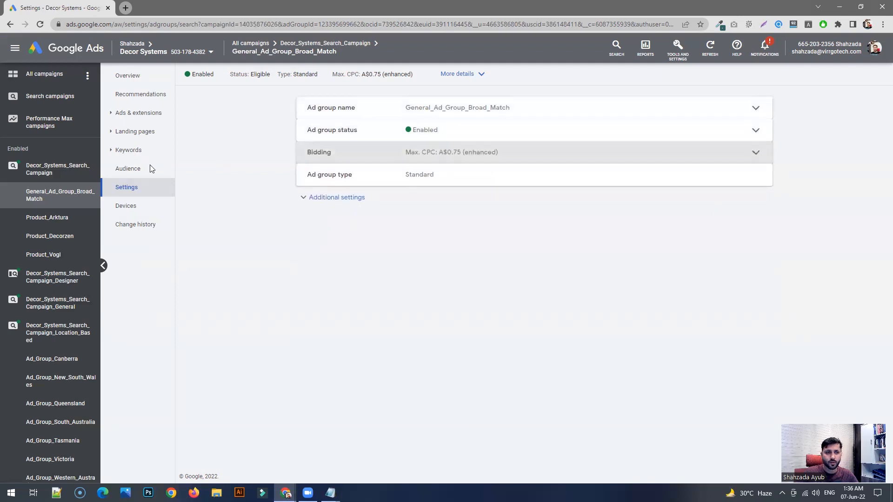
left_click(387, 160)
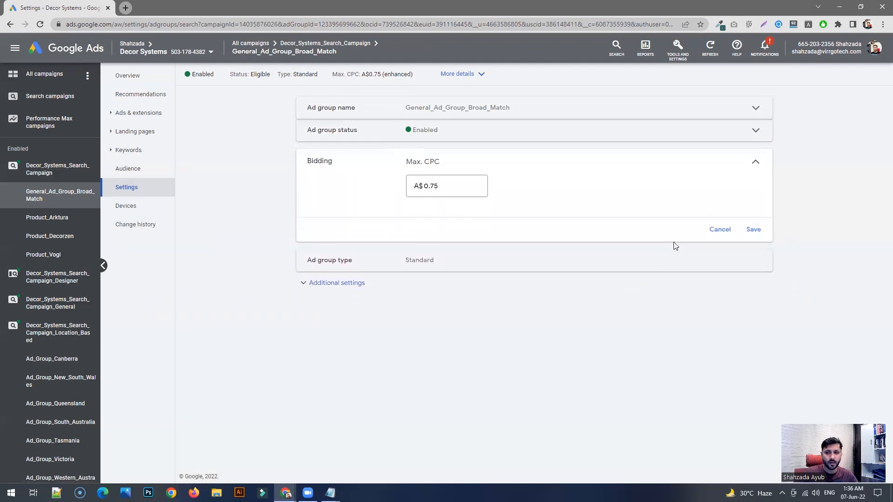
left_click(715, 232)
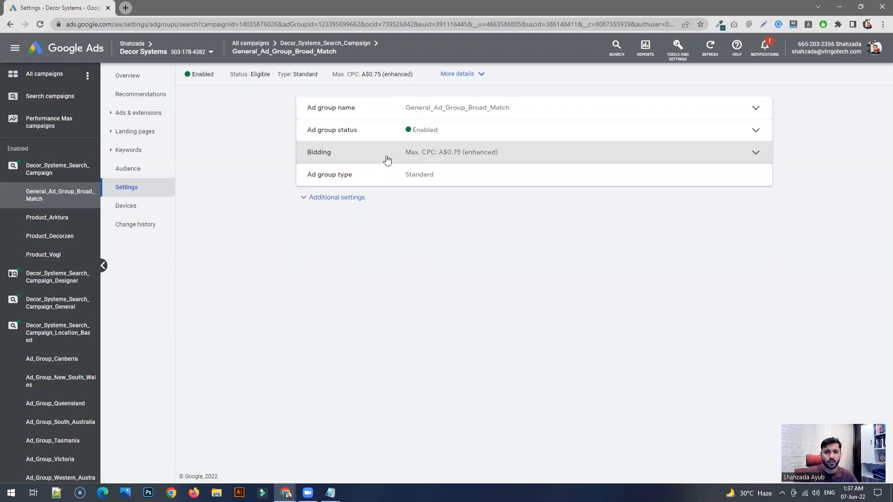
- Open the search keywords of the ad group Product_Arktura and remove the keyword text filter "access pan"
left_click(61, 218)
left_click(139, 151)
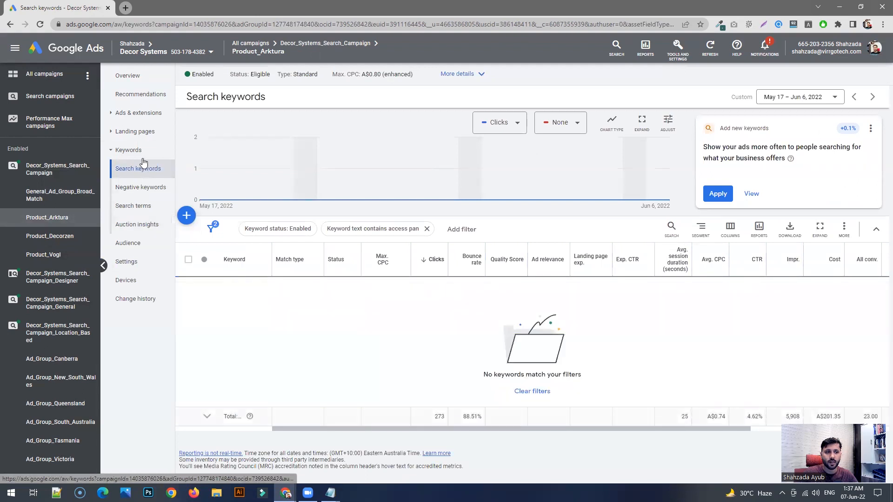
left_click(426, 229)
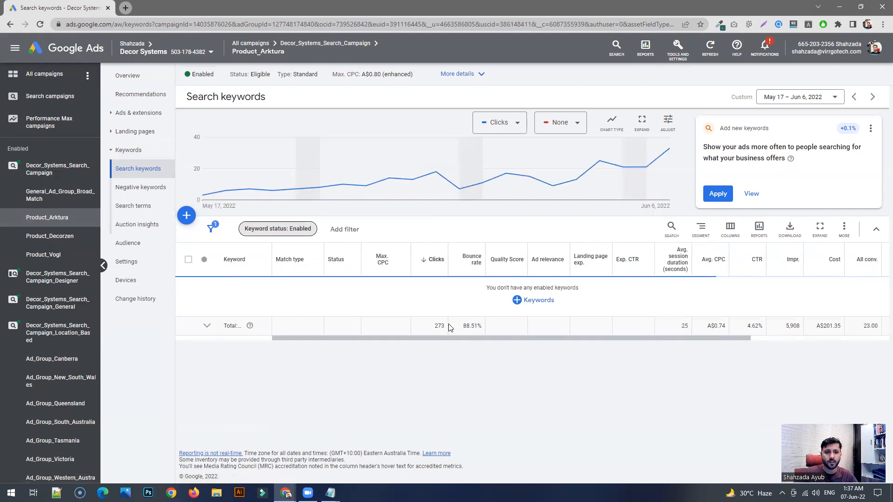
scroll(407, 300, "down", 2)
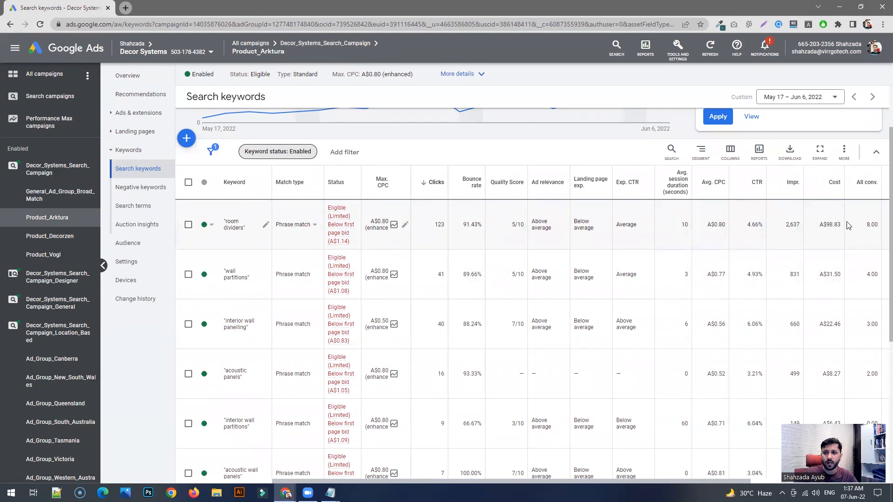
- Examine the cost, all conversions and cost per all conversions of the keyword "room dividers"
left_click_drag(840, 225, 824, 226)
scroll(824, 225, "right", 5)
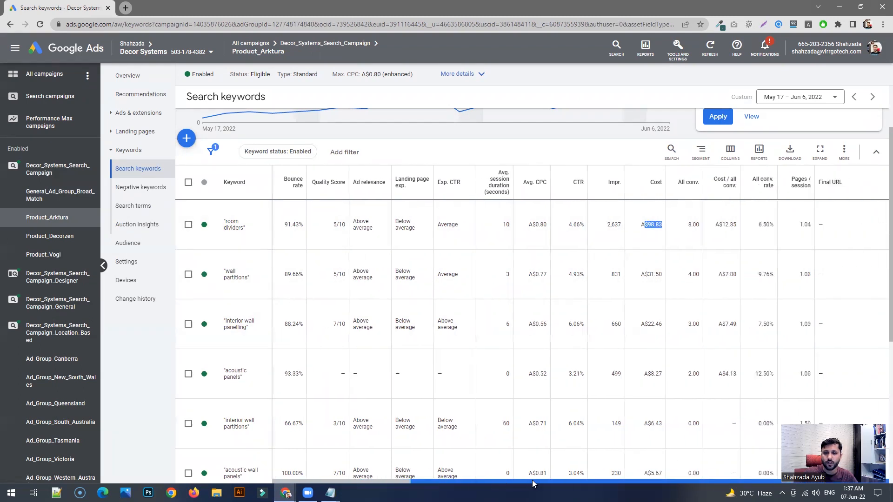
left_click_drag(703, 227, 686, 228)
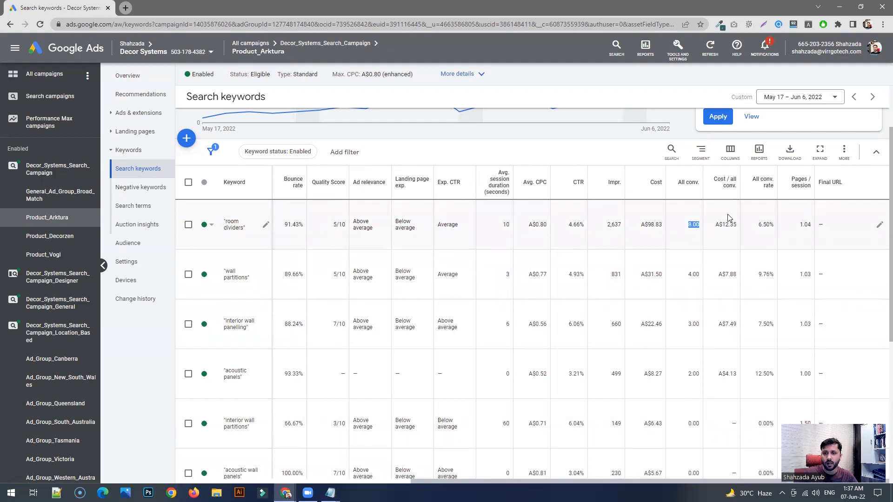
left_click_drag(735, 224, 715, 225)
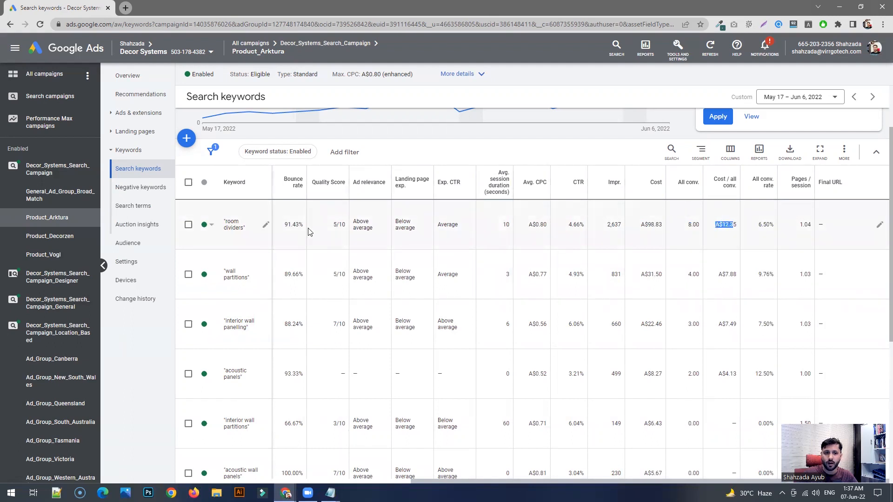
left_click_drag(586, 484, 478, 482)
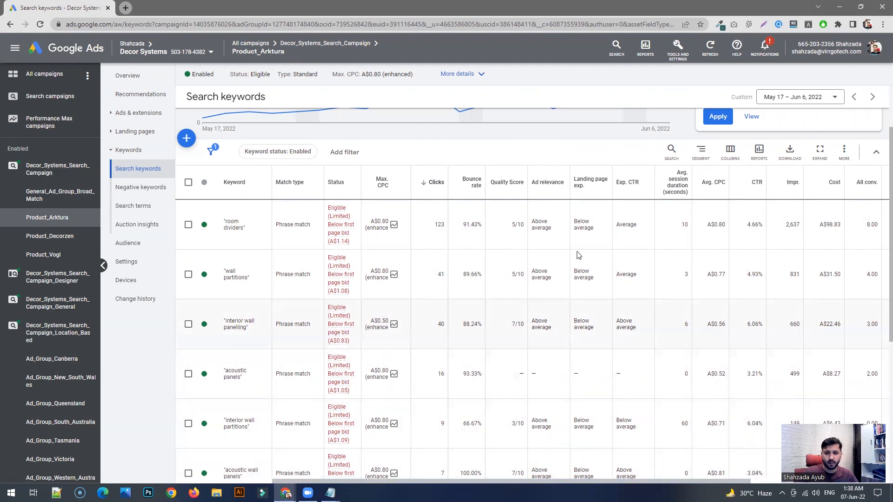
left_click_drag(472, 482, 613, 480)
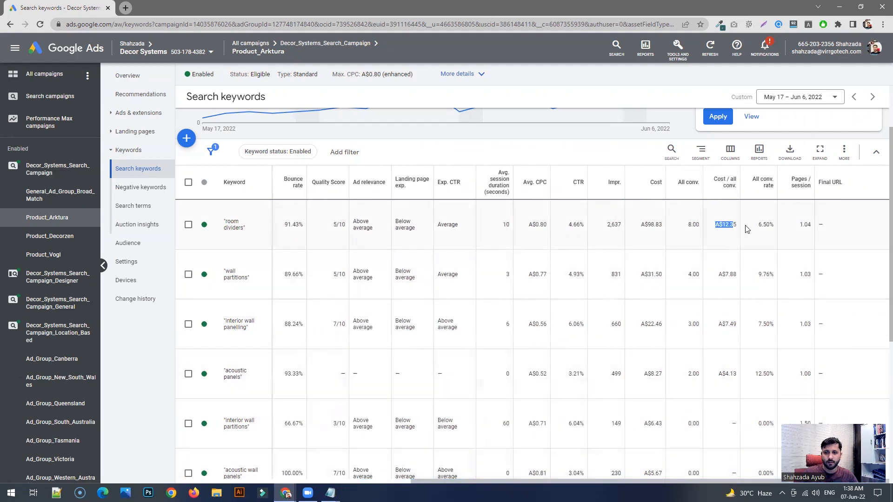
left_click(694, 224)
left_click_drag(586, 482, 464, 481)
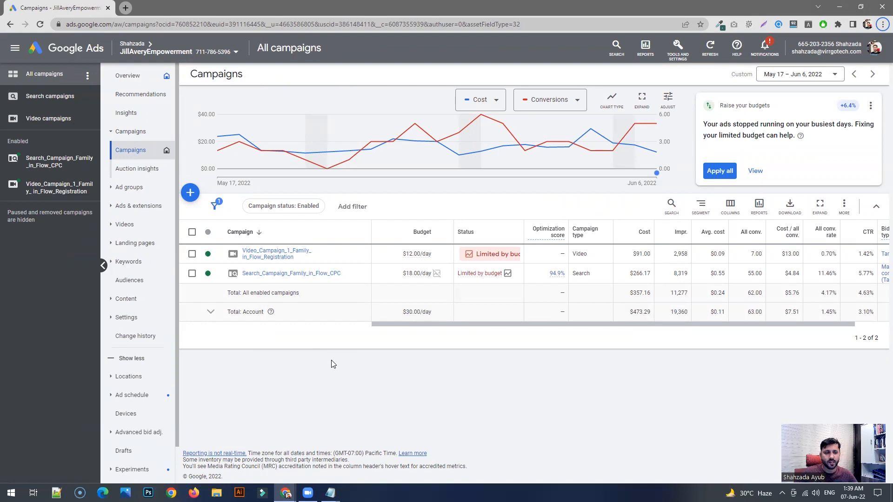
- Open the search terms report for all campaigns and examine the listed terms with their match types
left_click(129, 261)
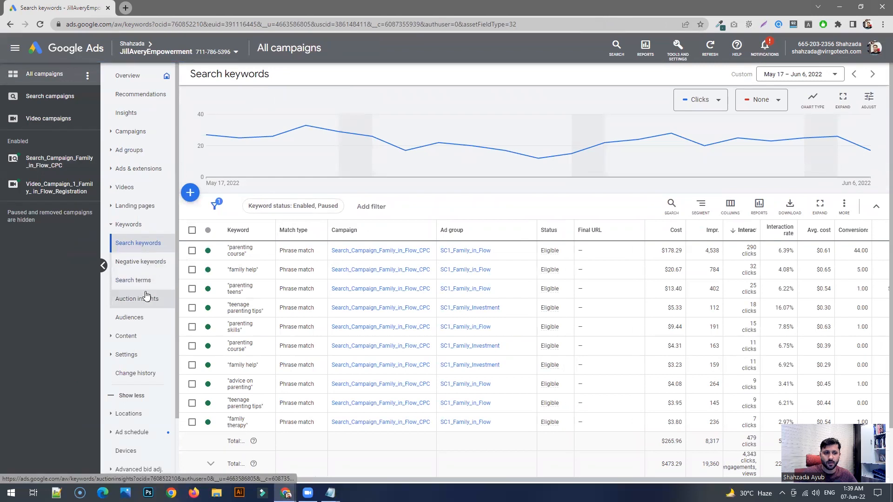
left_click(124, 284)
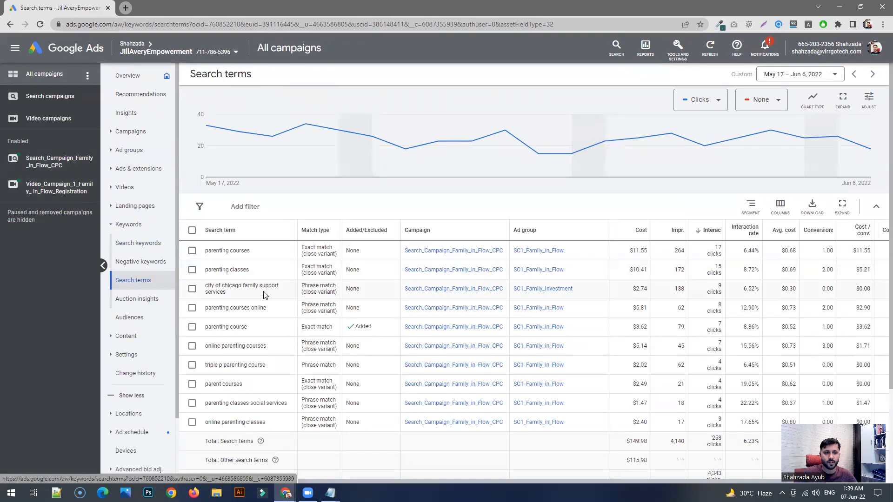
scroll(279, 332, "down", 2)
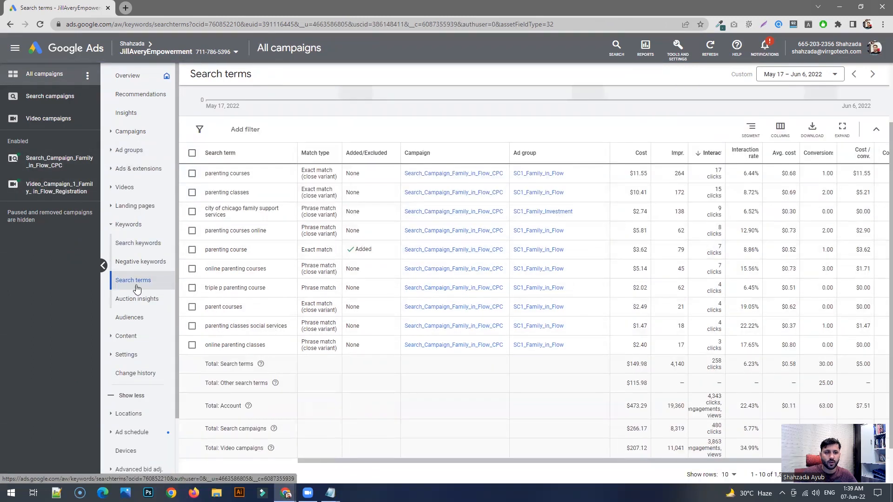
scroll(326, 296, "up", 2)
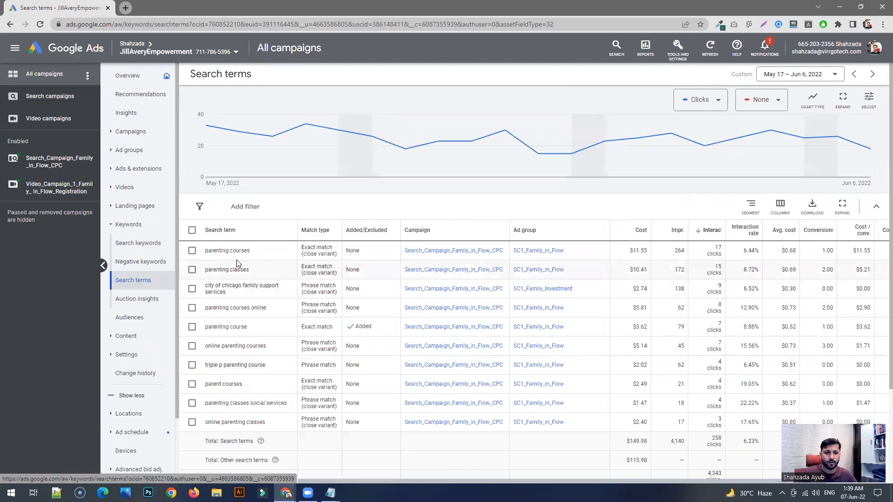
scroll(258, 287, "down", 2)
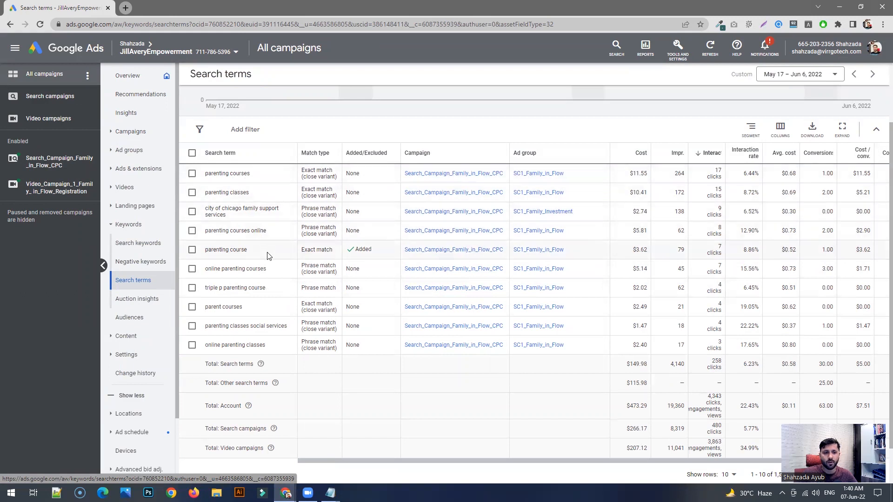
scroll(280, 270, "down", 1)
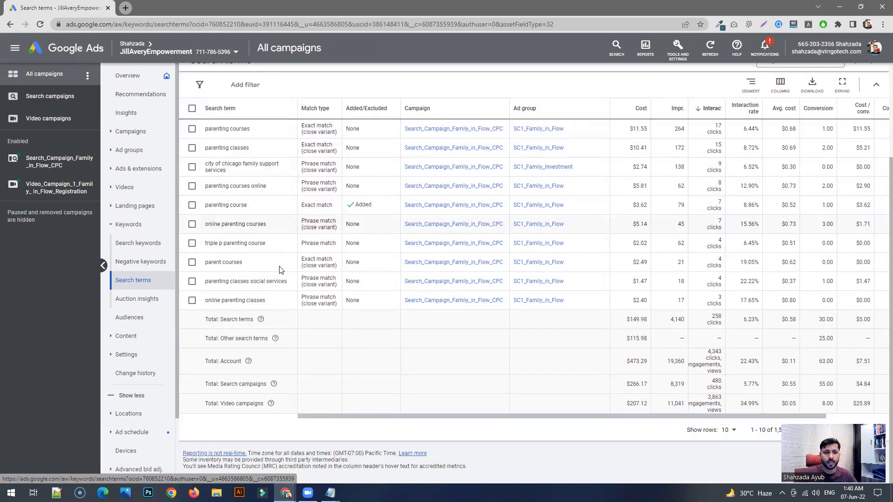
scroll(279, 270, "up", 2)
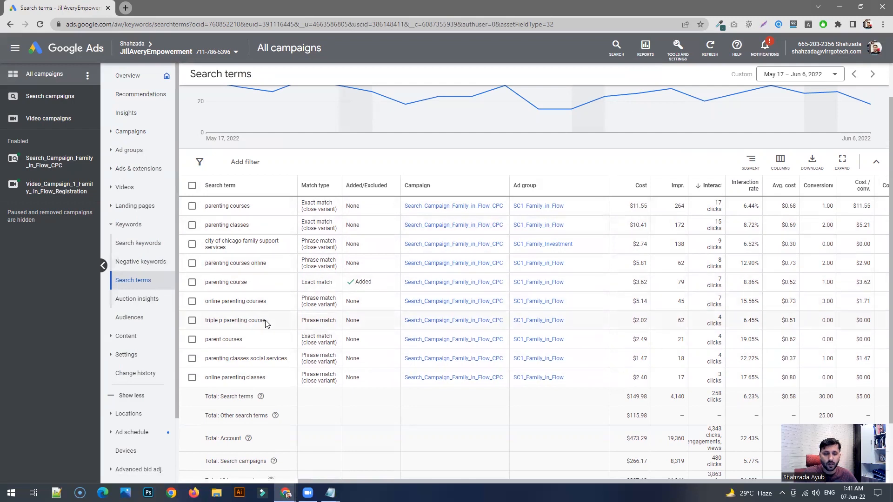
scroll(266, 323, "up", 1)
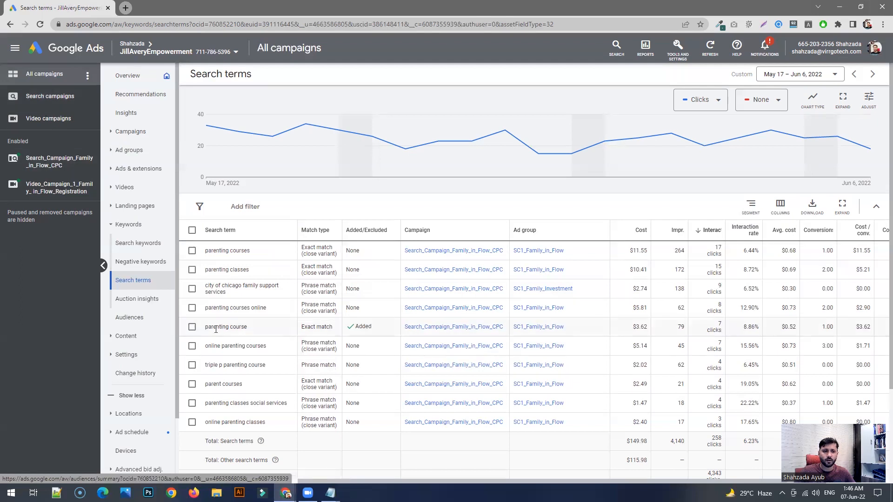
- Open the search terms of Search_Campaign_Family_in_Flow_CPC and look through the list, including "parenting courses"
left_click(42, 96)
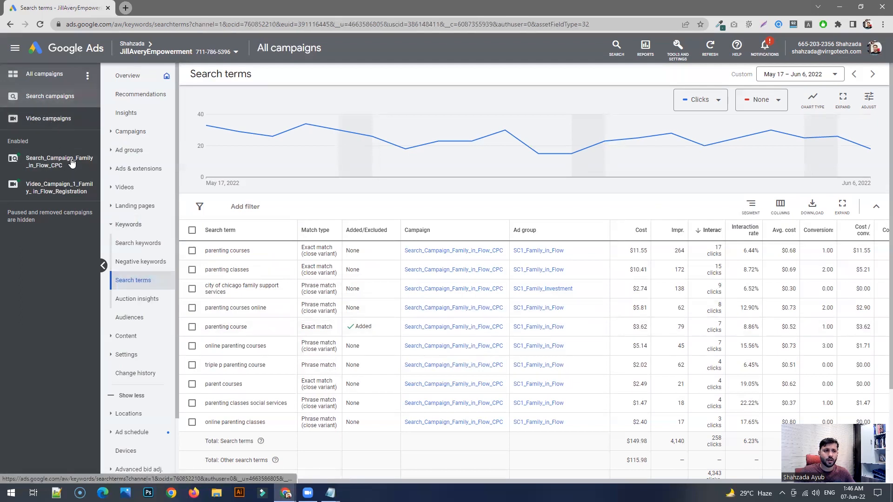
left_click(62, 166)
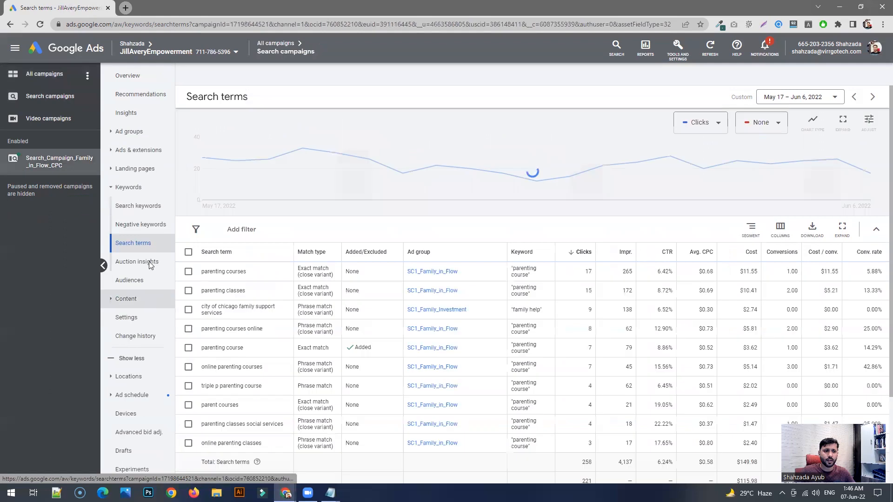
triple_click(239, 272)
left_click(251, 277)
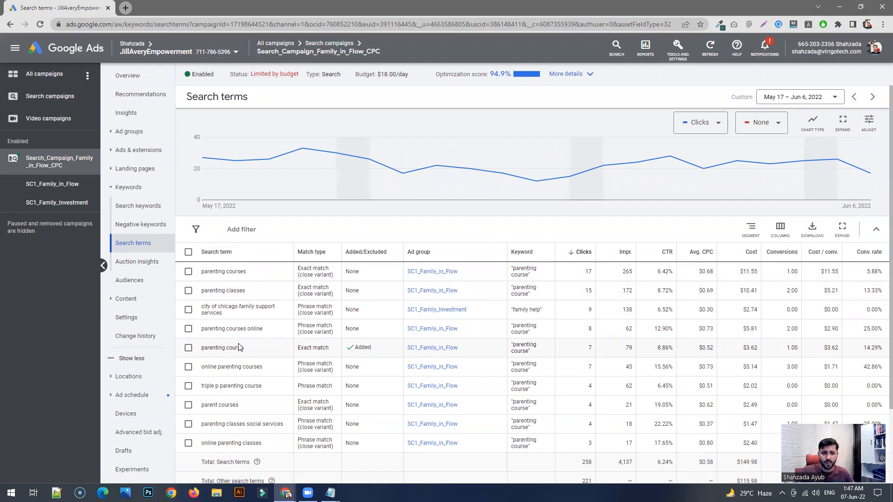
scroll(228, 320, "down", 2)
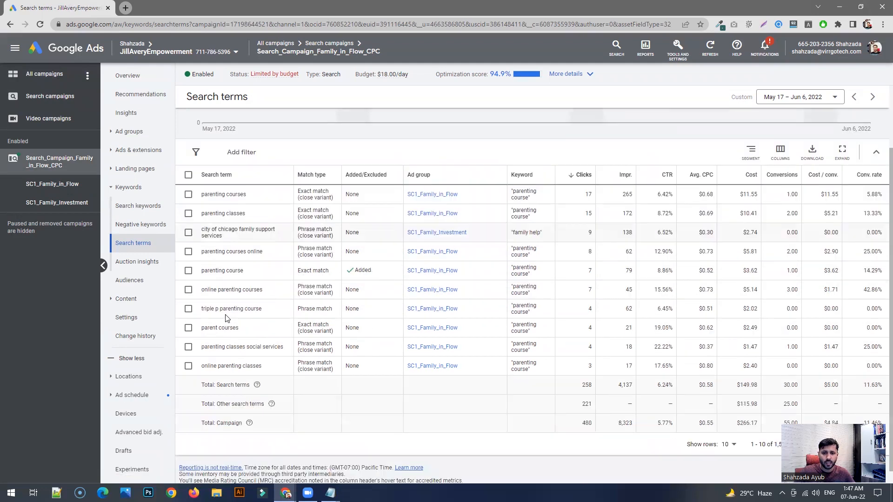
- Widen the Keyword column, compare the search terms with their triggering keywords, and sort the table by Keyword
left_click_drag(555, 176, 584, 176)
left_click_drag(206, 203, 226, 220)
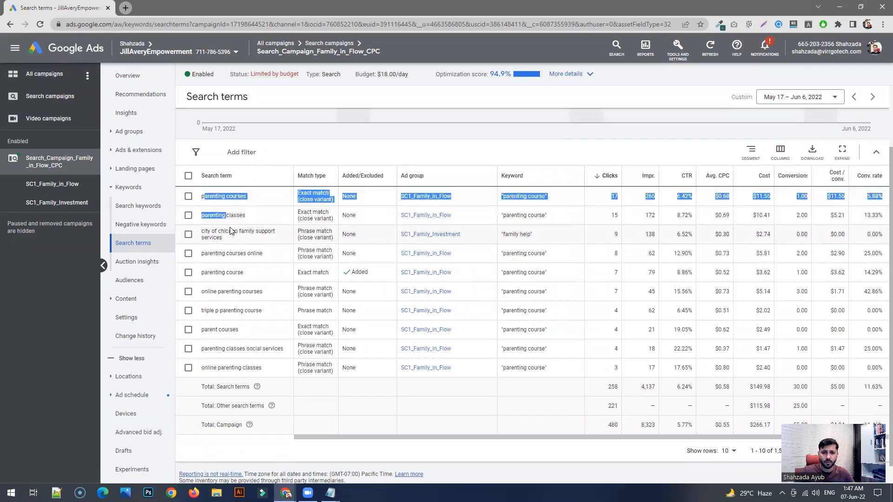
left_click(554, 204)
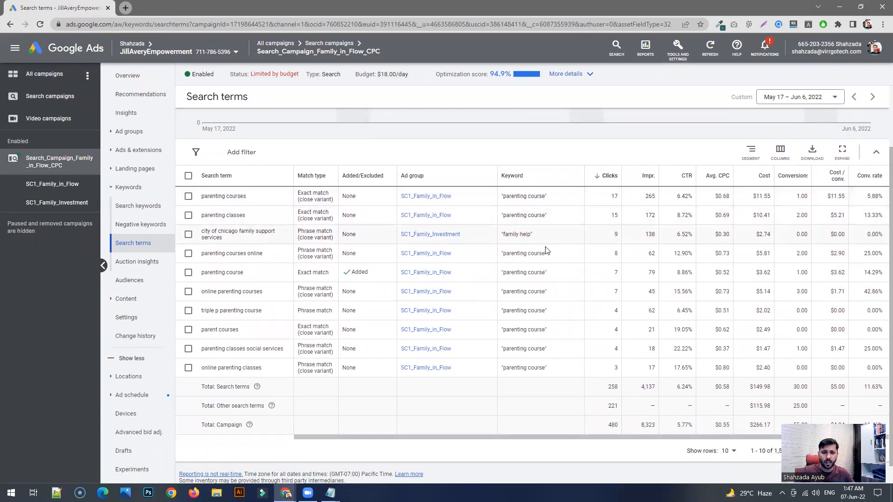
left_click(514, 178)
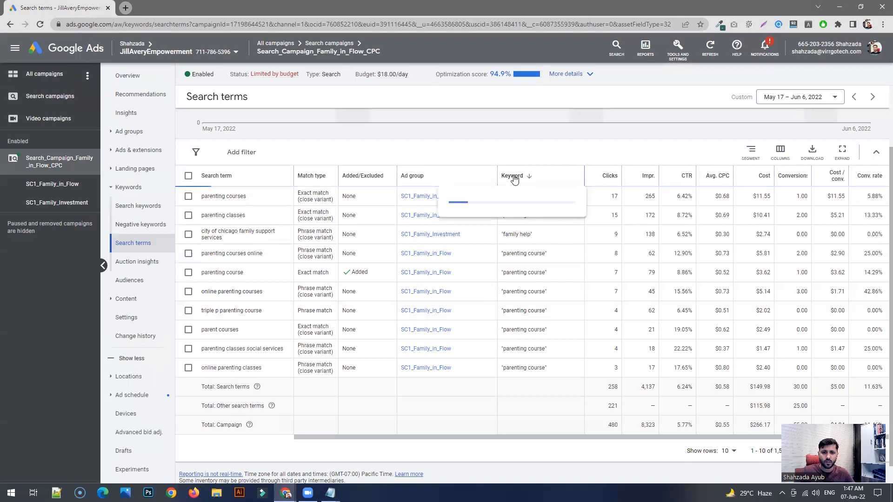
- Include the Keyword column in the search terms table, placing it ahead of Clicks, and apply the column changes
left_click(779, 151)
left_click(780, 182)
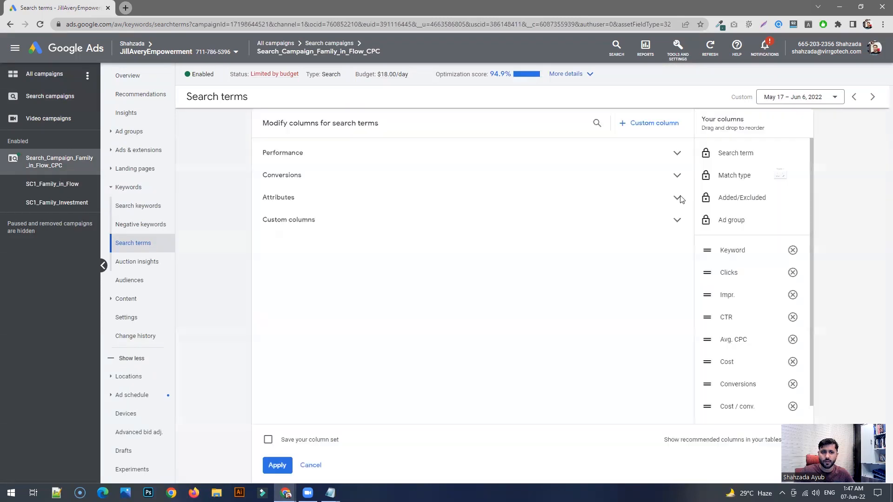
left_click(598, 122)
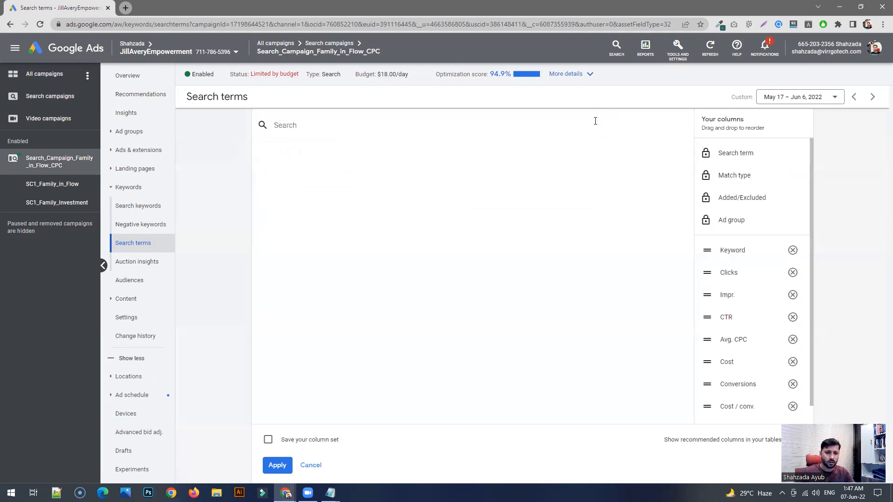
type("key")
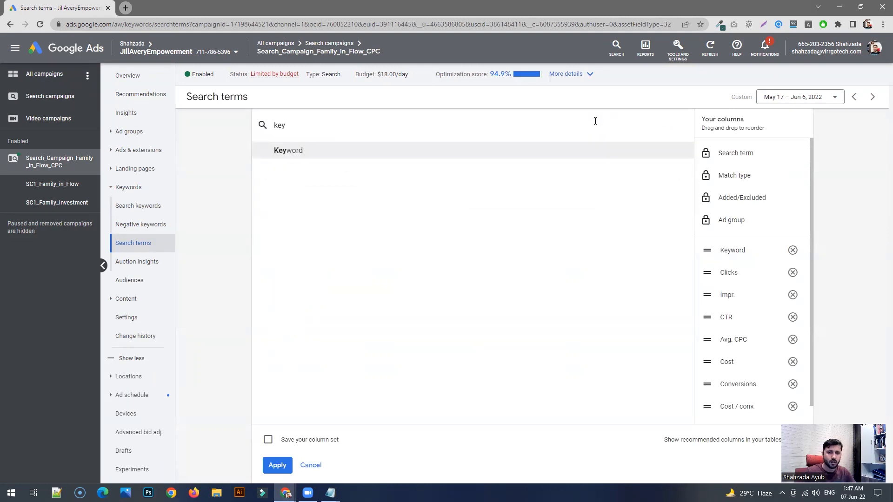
left_click(543, 150)
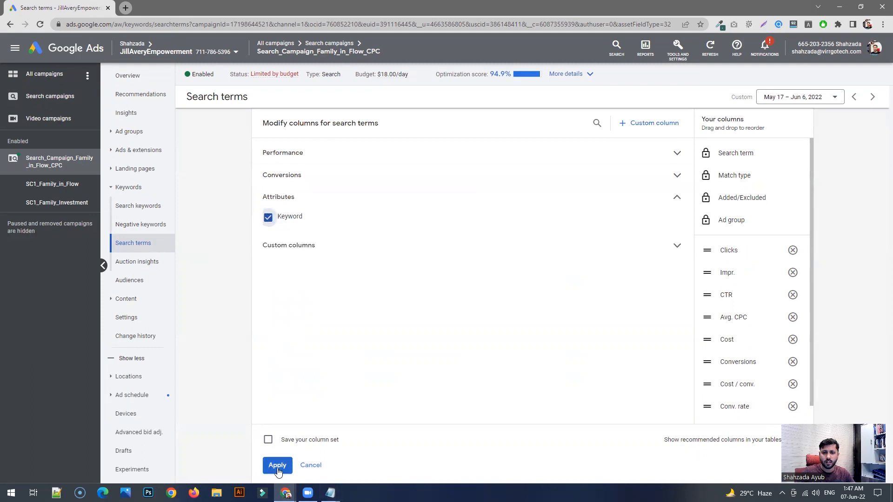
scroll(729, 320, "down", 1)
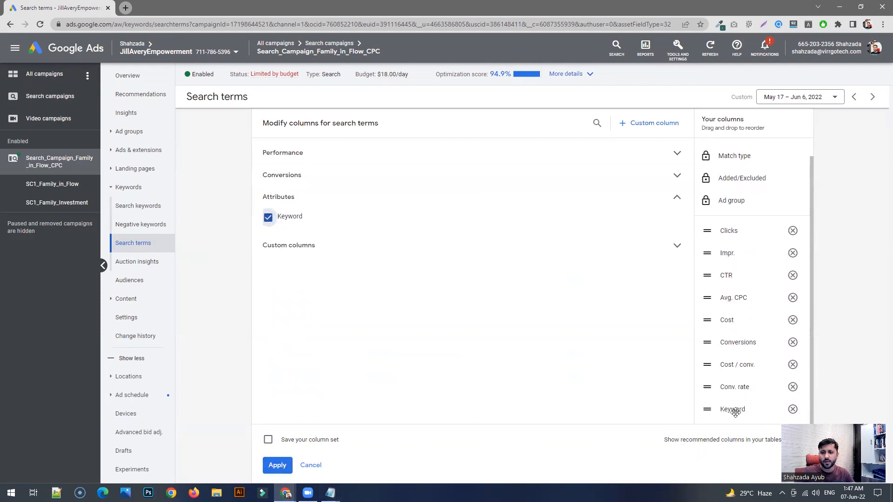
left_click_drag(745, 410, 740, 238)
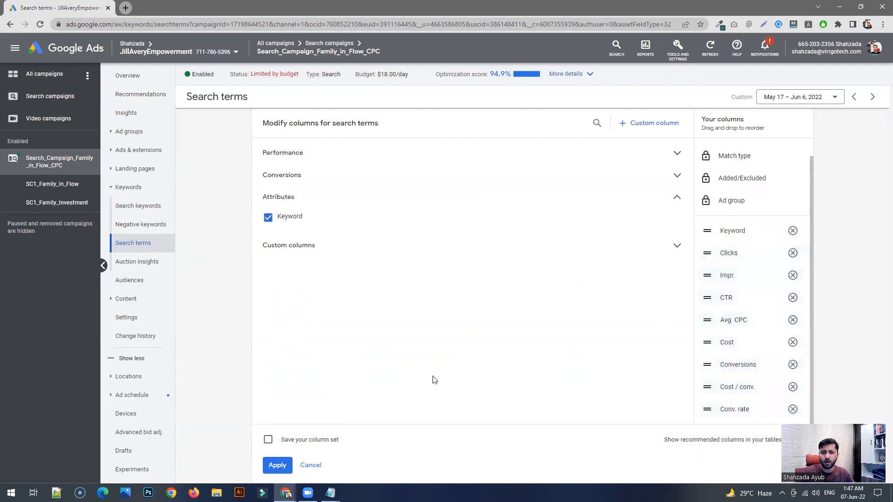
left_click(277, 465)
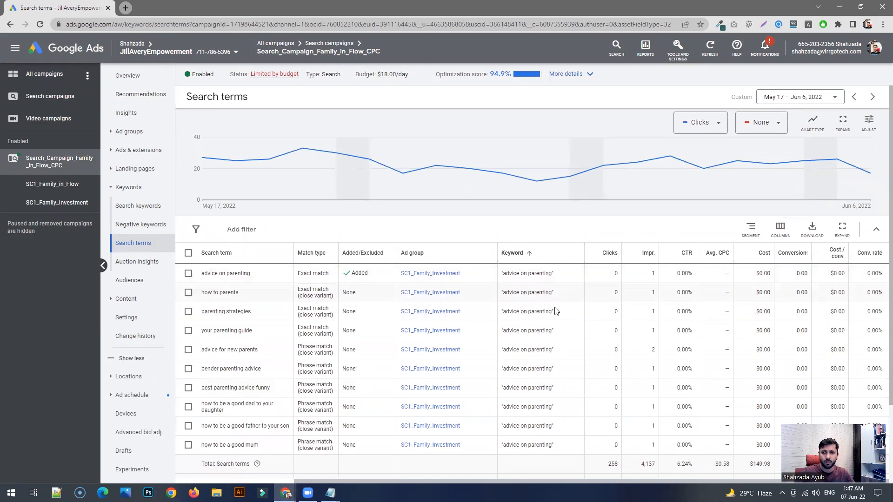
- Compare the search term "how to parents" with its triggering keyword "advice on parenting"
scroll(549, 331, "down", 3)
scroll(548, 331, "up", 3)
left_click_drag(239, 293, 204, 294)
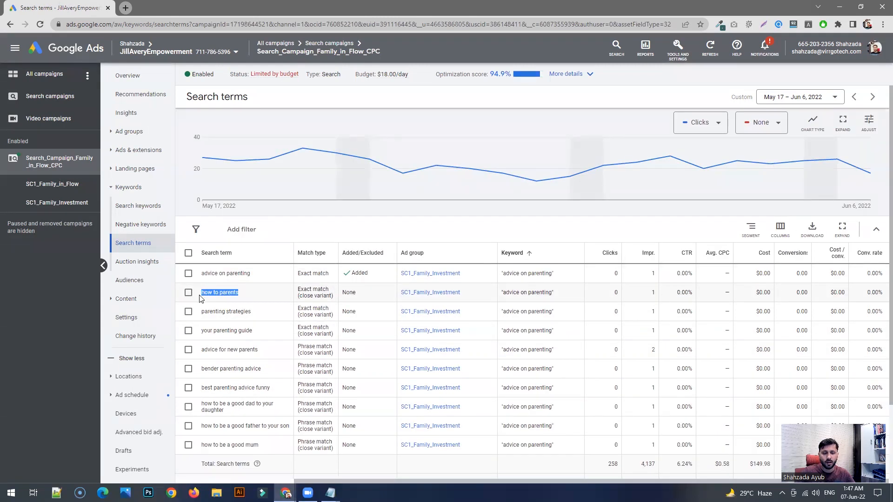
left_click(223, 295)
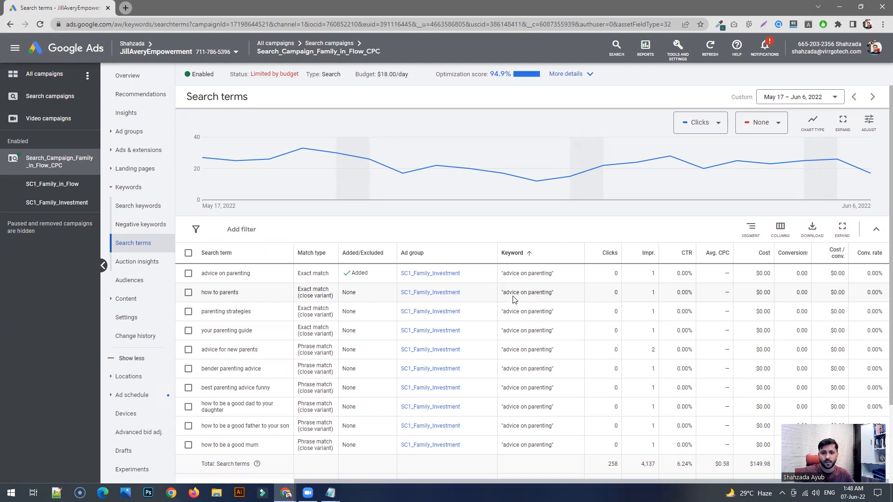
left_click_drag(551, 293, 501, 294)
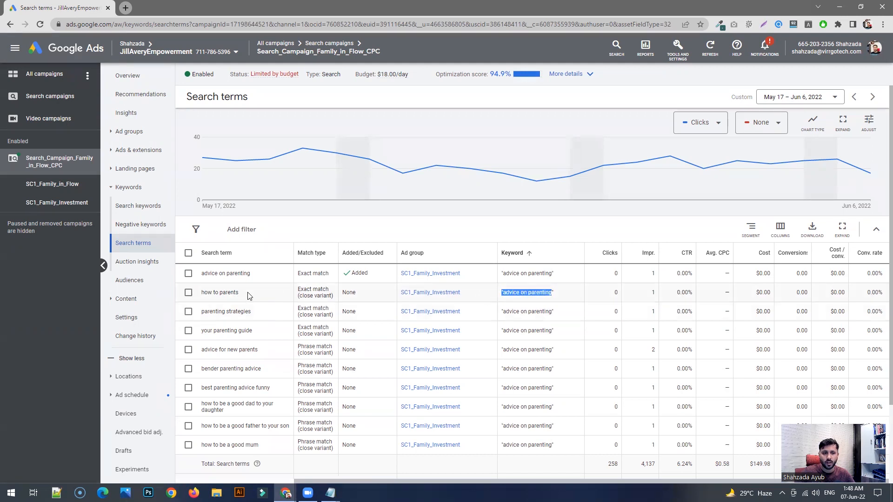
left_click_drag(239, 293, 203, 293)
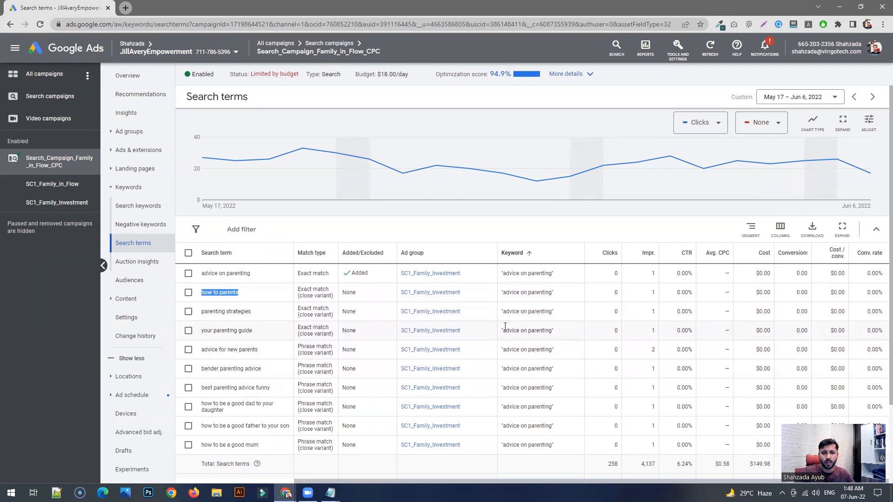
left_click_drag(550, 293, 528, 302)
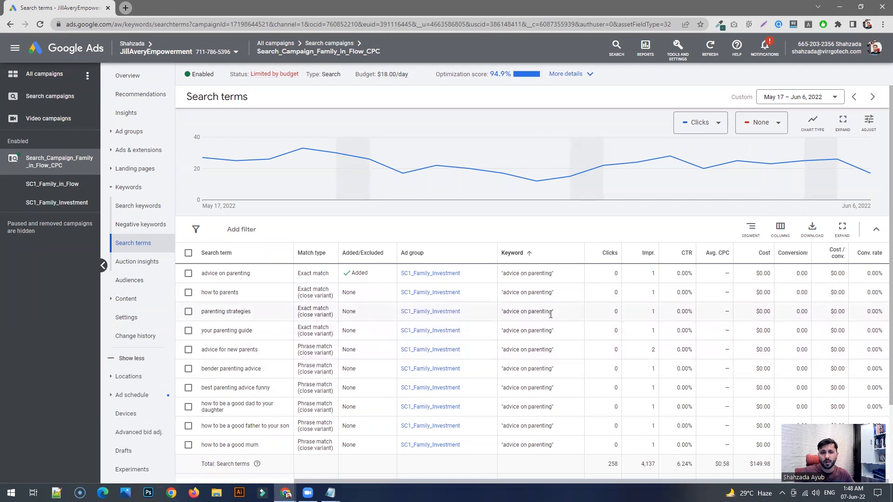
- Examine the phrase-match keyword "advice on parenting", including its quotation marks, in the "parenting strategies" row
left_click_drag(553, 311, 503, 311)
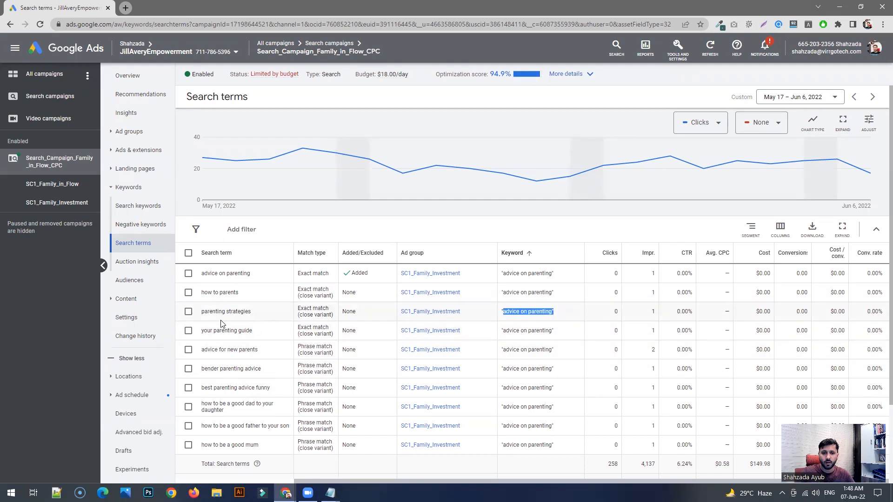
left_click(554, 313)
left_click_drag(554, 312, 497, 315)
left_click(502, 311)
left_click(561, 312)
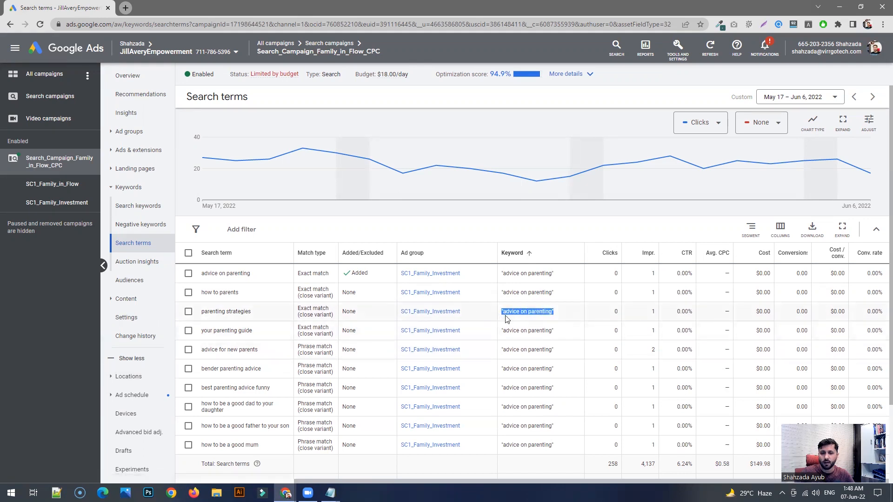
left_click(553, 313)
left_click_drag(554, 314, 549, 318)
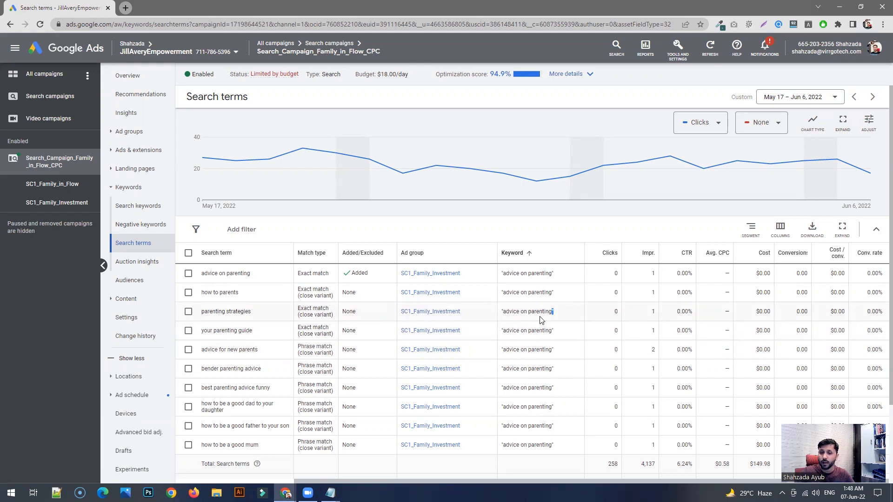
left_click_drag(503, 313, 550, 313)
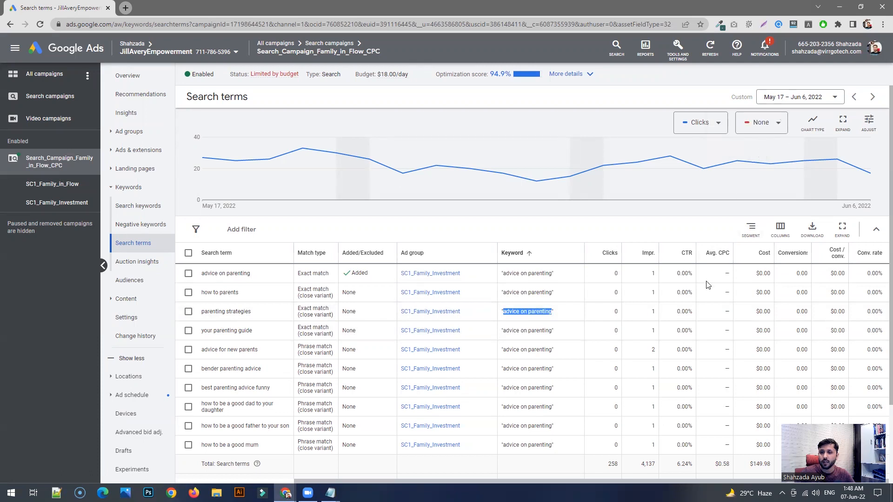
- Set the report's date range to May 1 – Jun 6, 2022
left_click(792, 98)
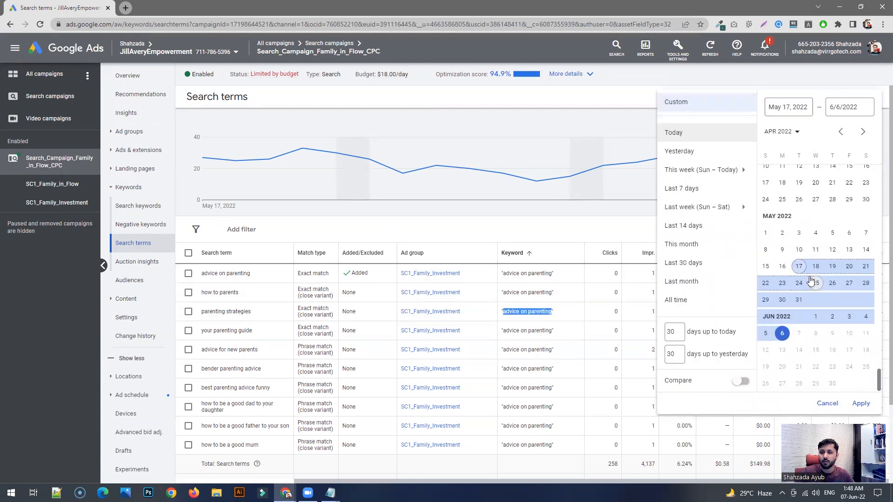
left_click(765, 233)
left_click(782, 333)
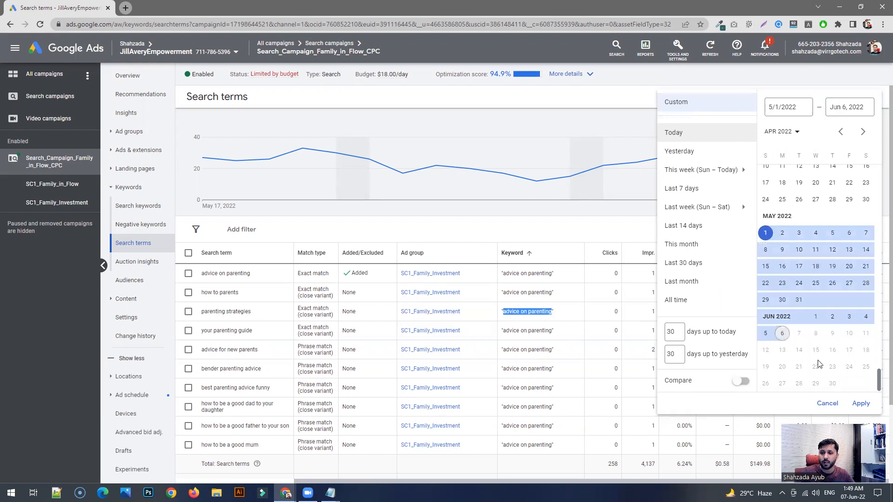
left_click(861, 403)
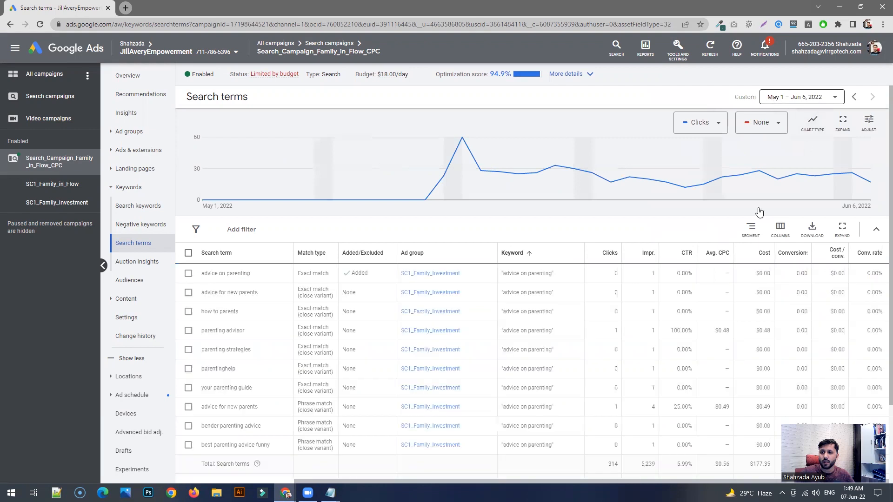
- Sort the search terms by Clicks, highest first, and examine the clicks and conversions of "parenting courses"
scroll(717, 318, "down", 2)
left_click(613, 185)
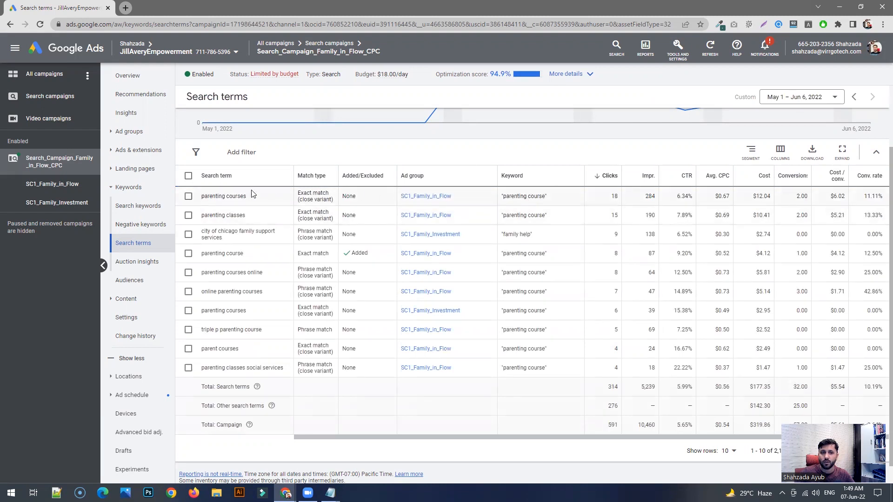
double_click(614, 196)
left_click_drag(601, 436, 649, 436)
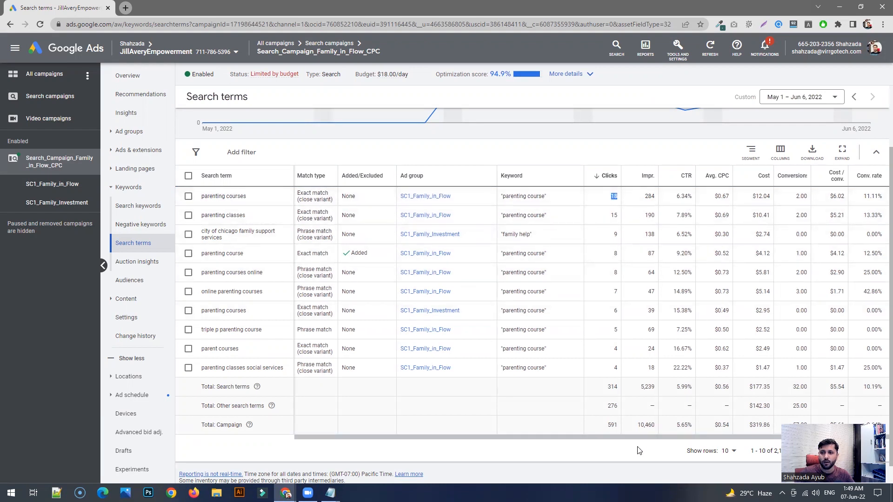
double_click(801, 196)
left_click(605, 200)
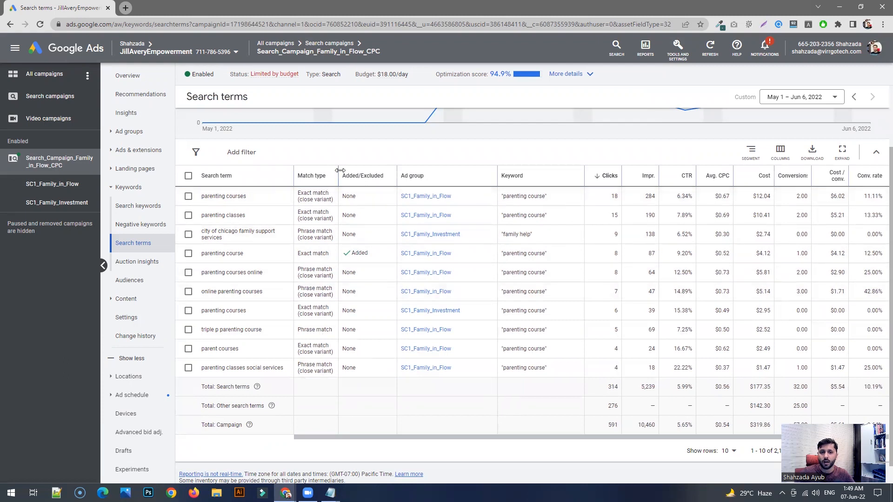
- Widen the Match type column slightly and check the keyword that triggered the search term "parenting courses"
left_click_drag(339, 170, 353, 170)
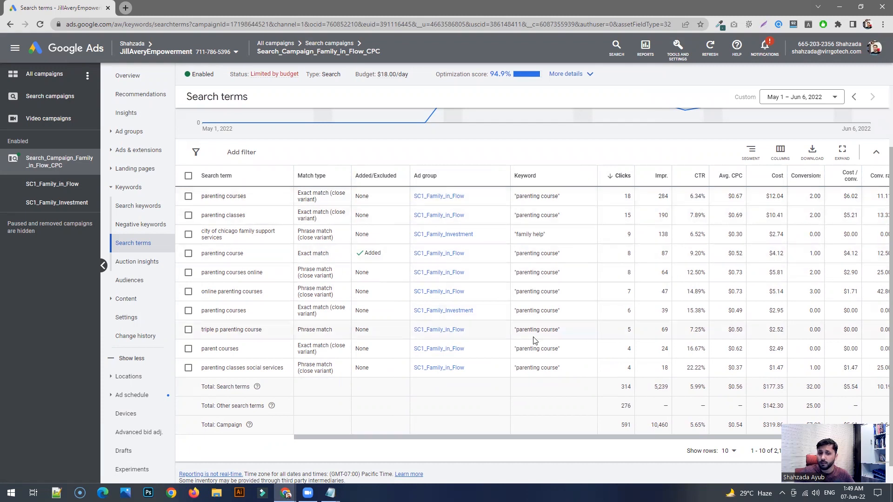
left_click_drag(542, 440, 556, 439)
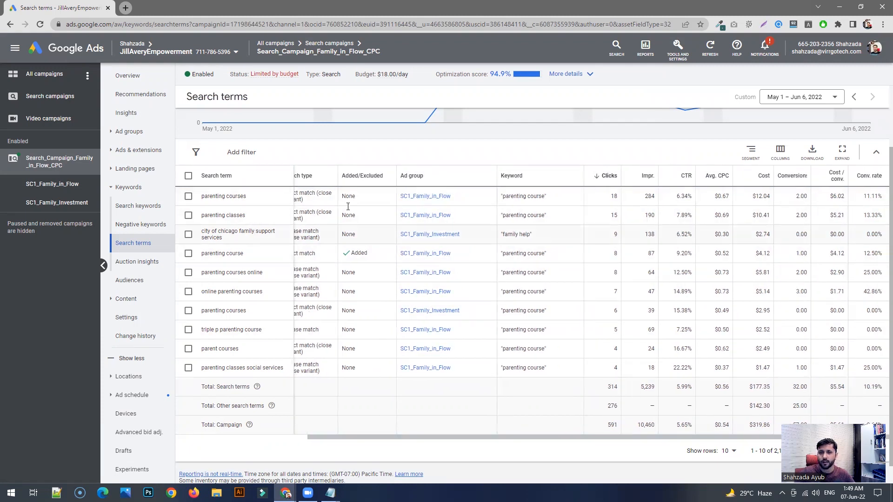
left_click(189, 195)
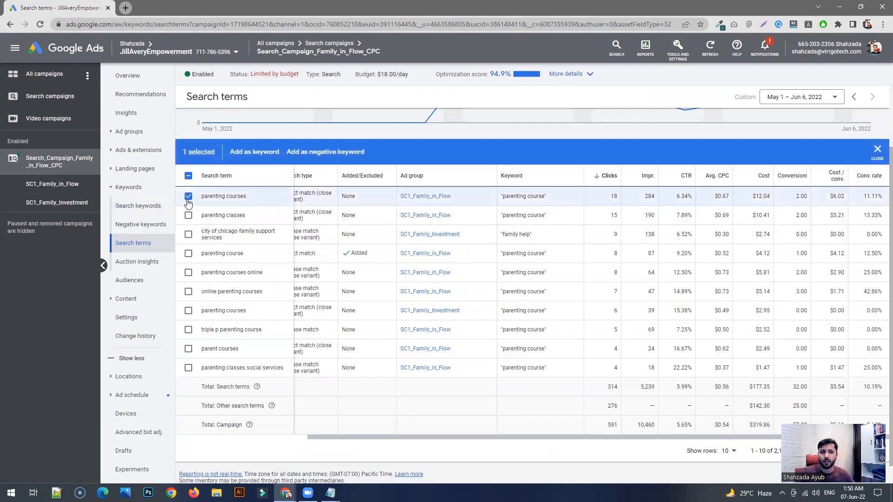
left_click(189, 195)
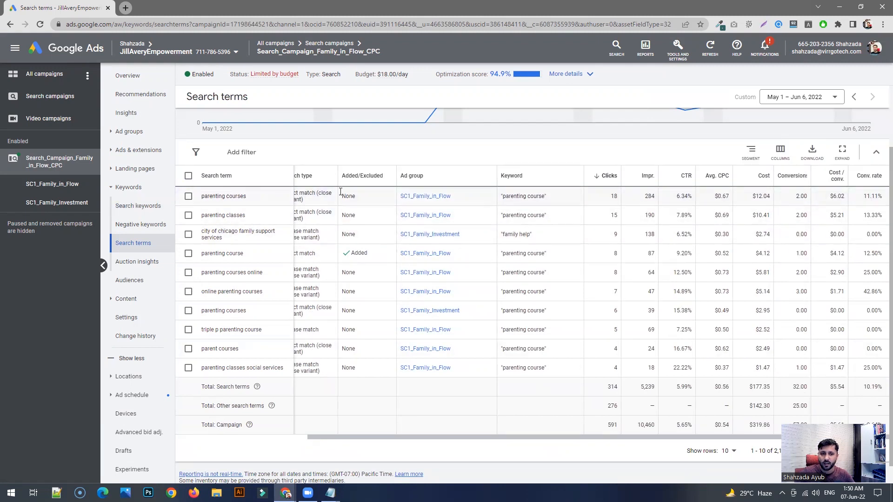
left_click_drag(549, 201, 503, 203)
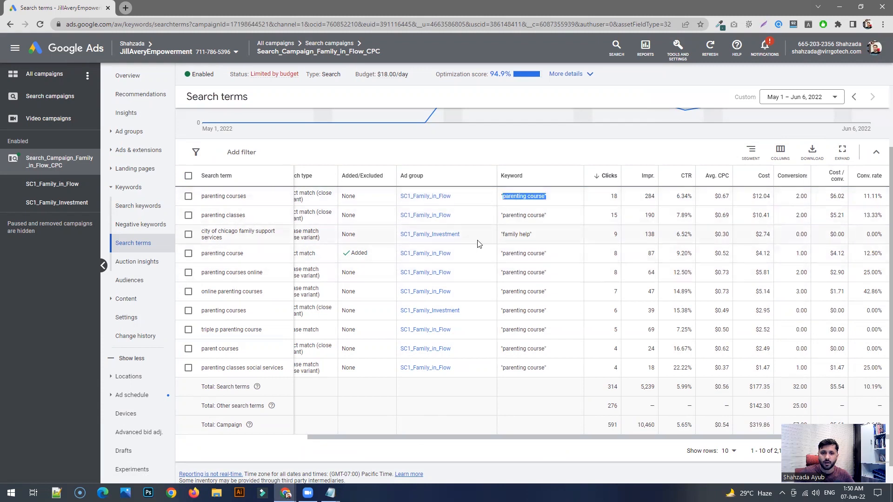
- Select the search term "city of chicago family support services" and open the form for adding it as a keyword
left_click_drag(205, 254, 198, 231)
left_click(231, 242)
left_click(189, 234)
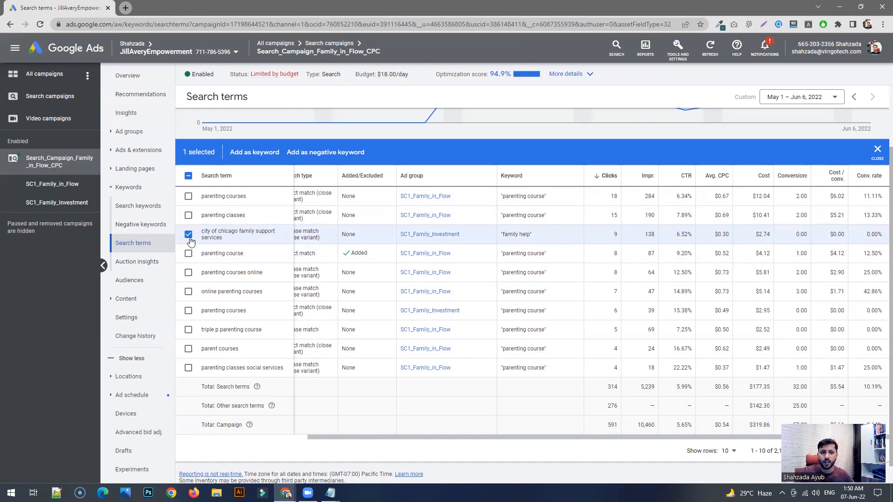
left_click(257, 152)
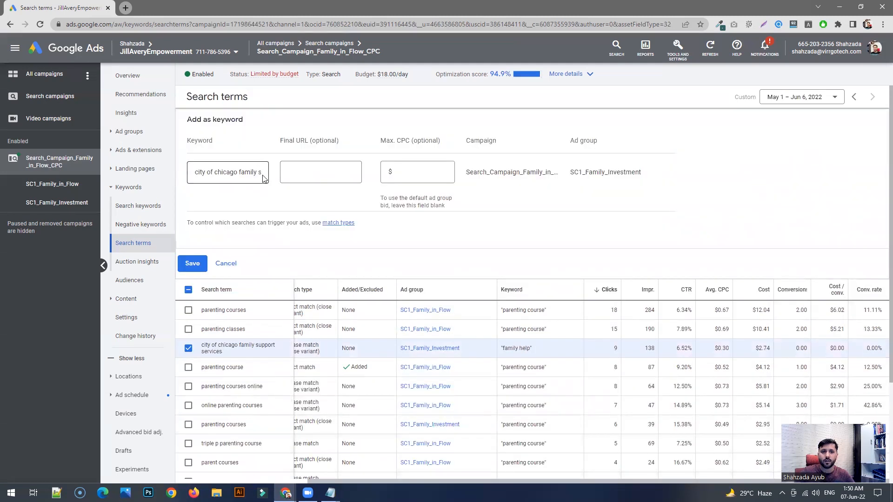
- Enclose the new keyword "city of chicago family support services" in quotation marks for phrase match
left_click(260, 172)
key("Right")
key("Right")
key("Right")
key("Right")
key("Right")
key("Right")
key("Right")
key("Right")
key("Right")
key("Right")
key("Right")
key("Right")
key("Right")
key("Right")
key("Right")
key("Right")
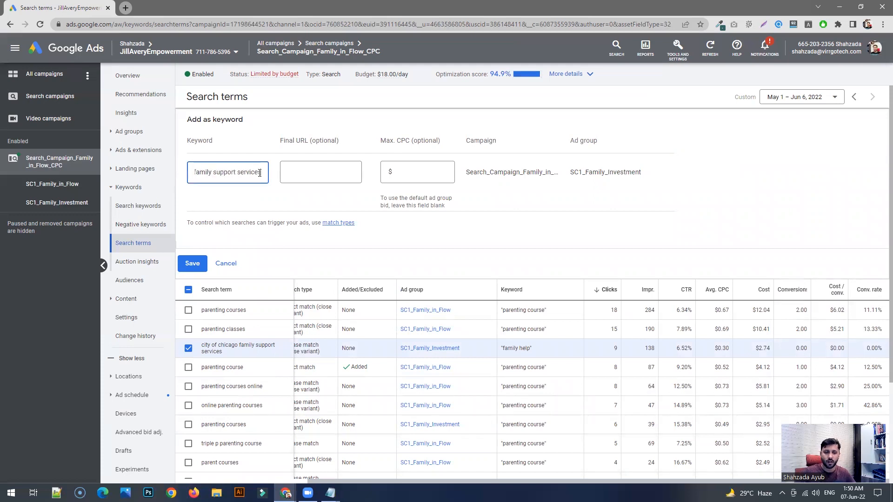
key("Right")
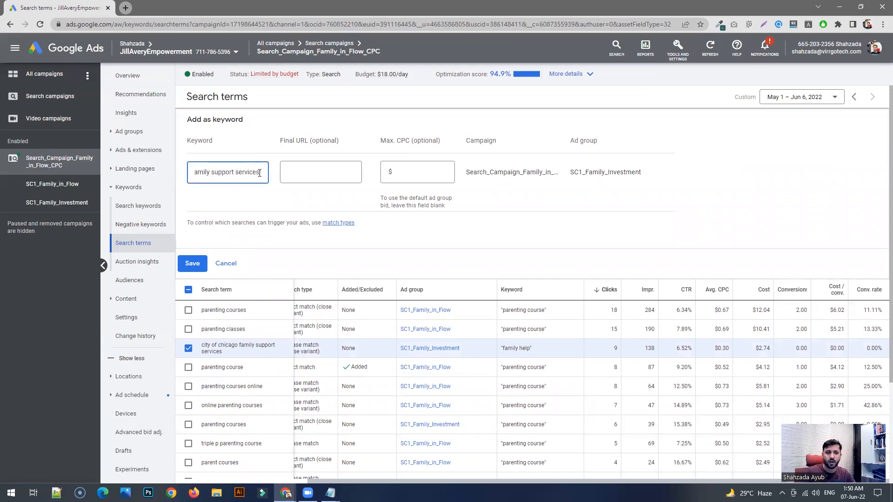
key("ctrl+Left")
key("ctrl+Left")
key("ctrl+Left")
key("ctrl+Left")
type("\"")
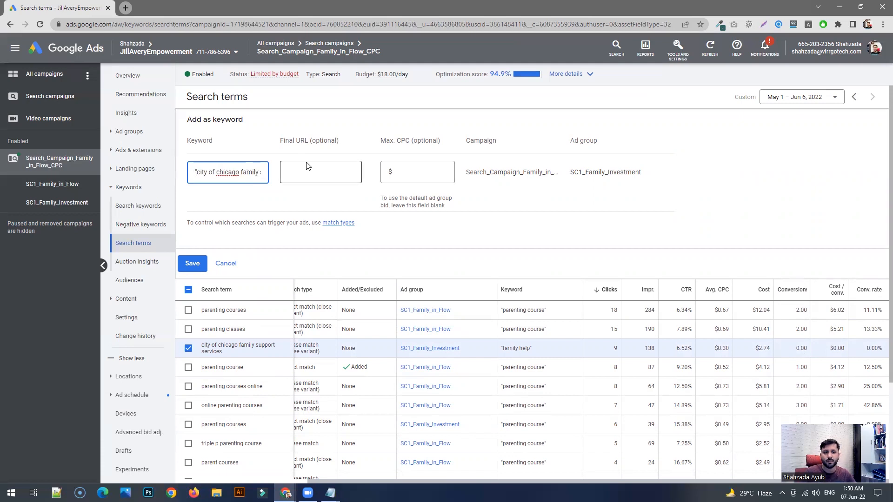
- Replace the quotation marks around the new keyword with square brackets for exact match
key("End")
key("BackSpace")
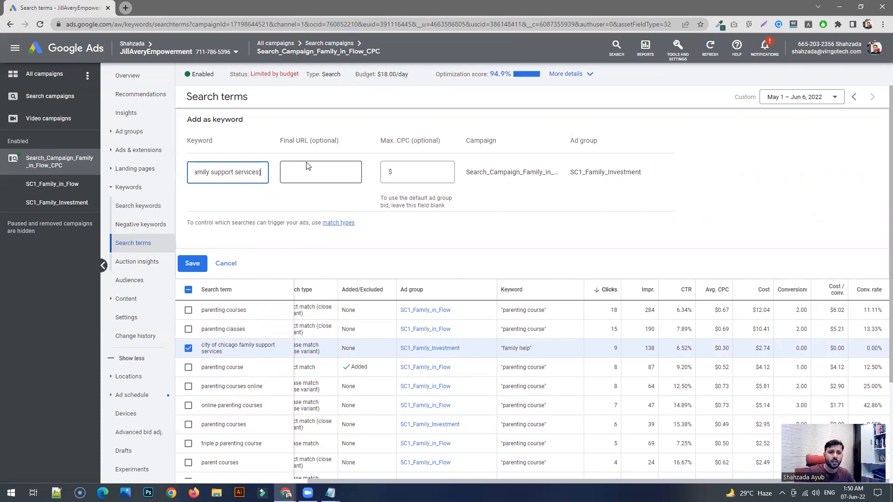
key("Home")
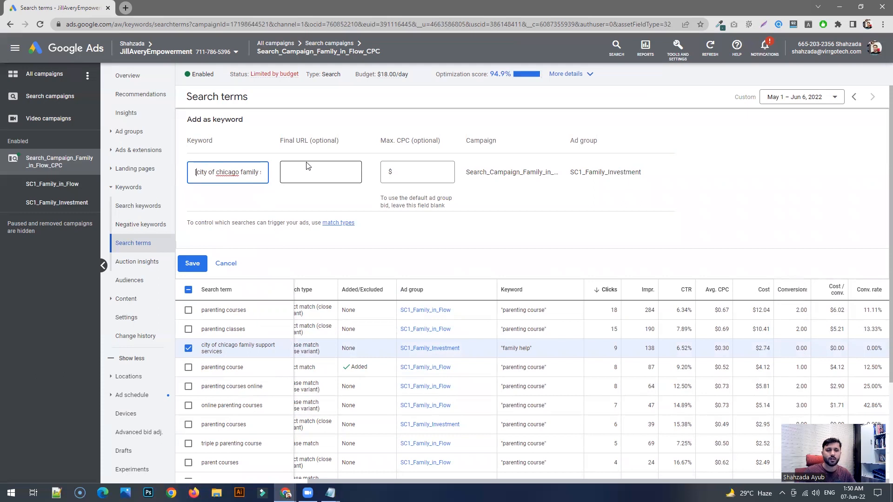
type("[")
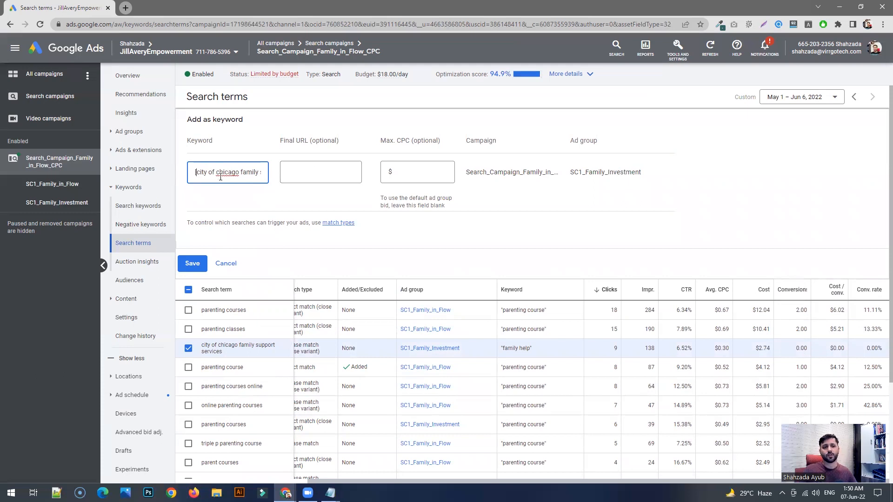
- Cancel adding the search term as a keyword and clear its selection in the search terms report
left_click(225, 264)
left_click(191, 313)
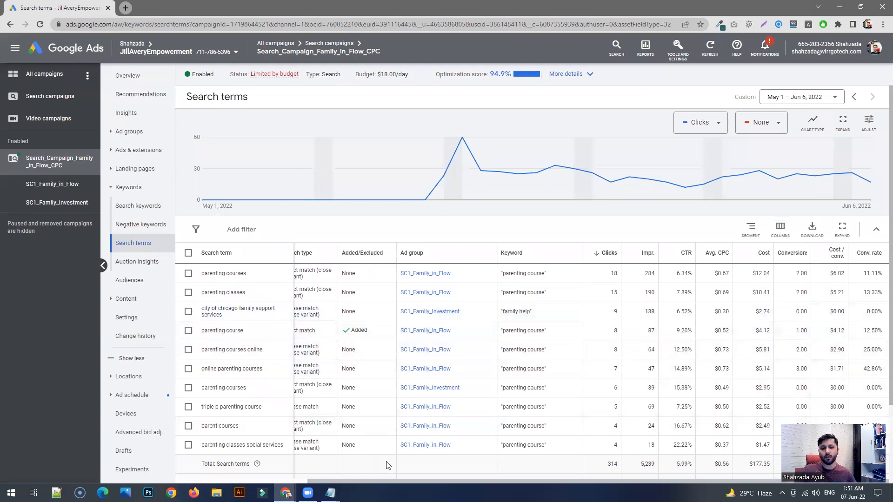
left_click_drag(411, 480, 372, 481)
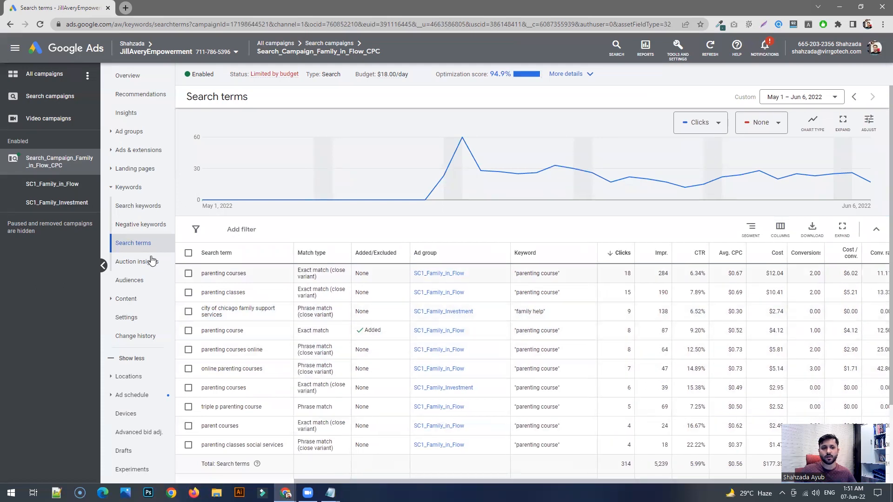
- Open the campaign's search keywords and examine the "family anxiety" keyword's row, including its cost per conversion
left_click(138, 206)
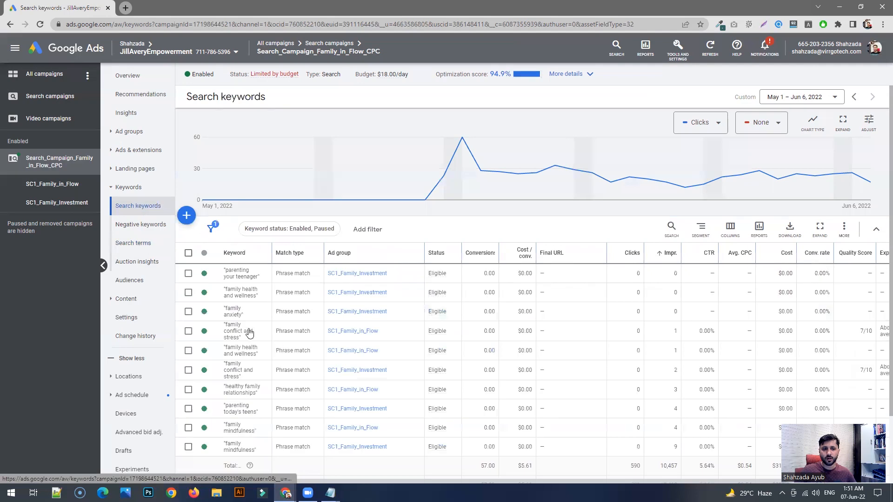
left_click(188, 311)
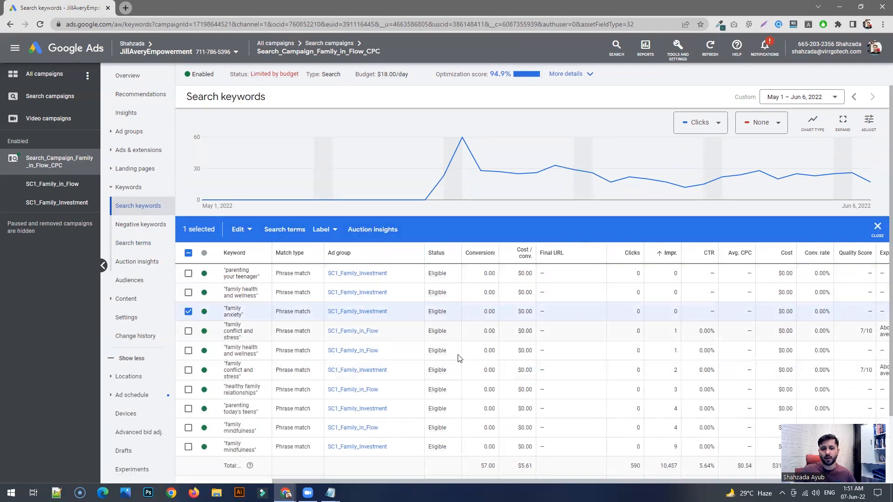
left_click(188, 312)
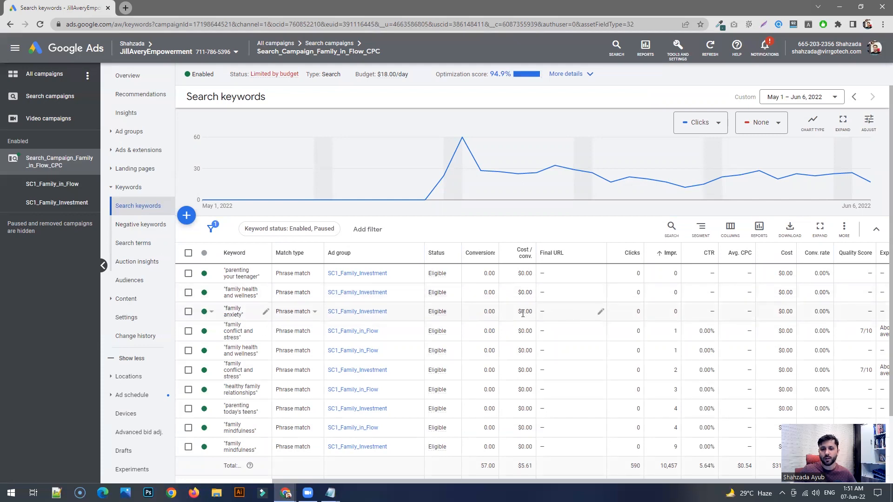
left_click_drag(519, 316, 535, 316)
left_click(535, 316)
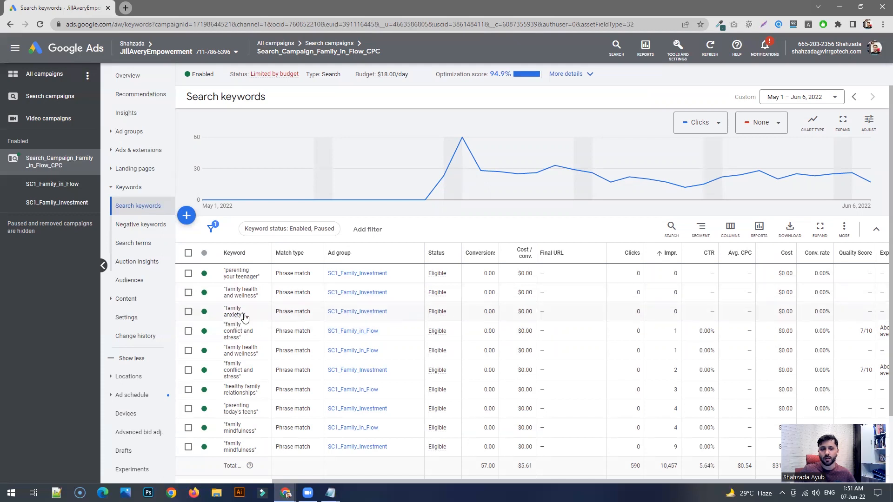
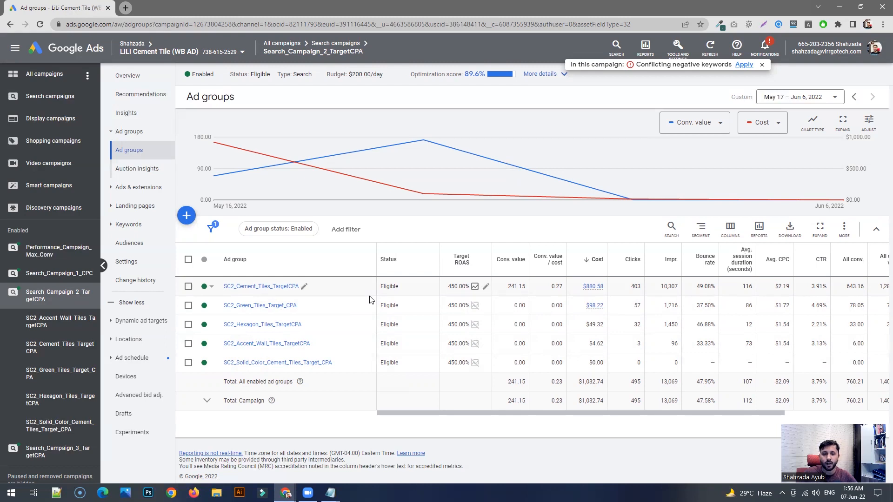
- Examine the ad groups' cost and conversion metrics and open the column selection for the ad groups table
left_click_drag(467, 411, 520, 416)
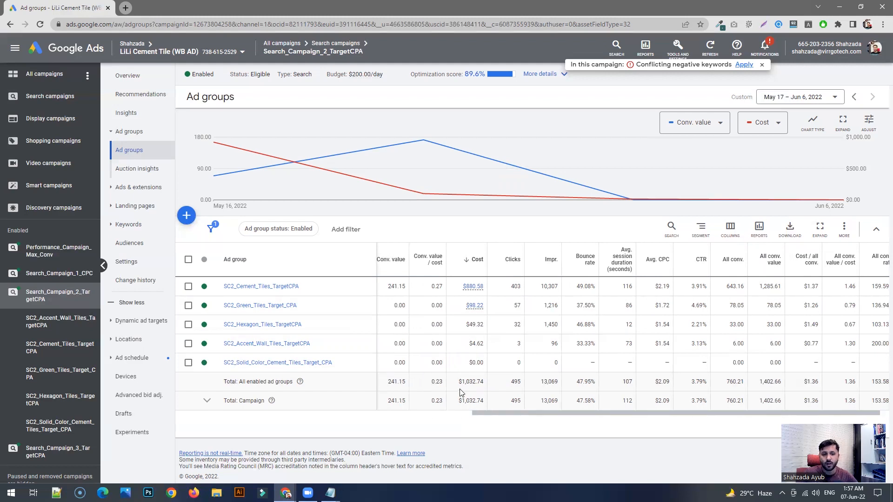
left_click_drag(510, 414, 519, 417)
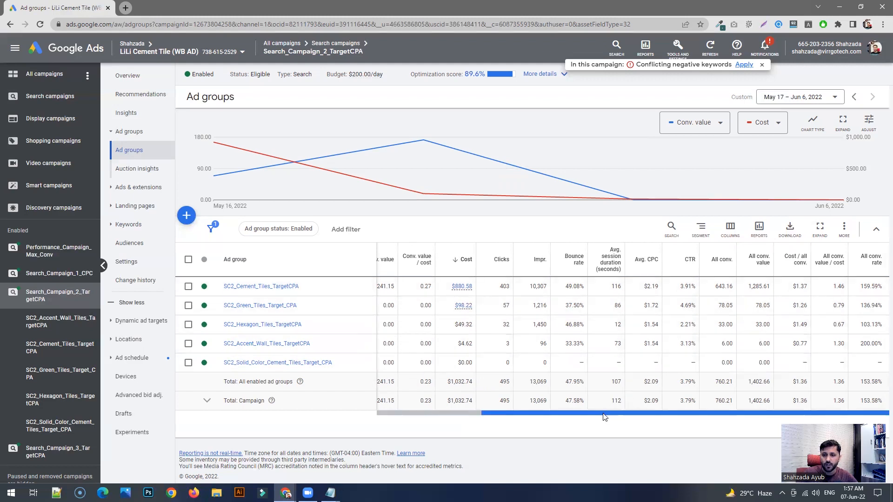
left_click(734, 231)
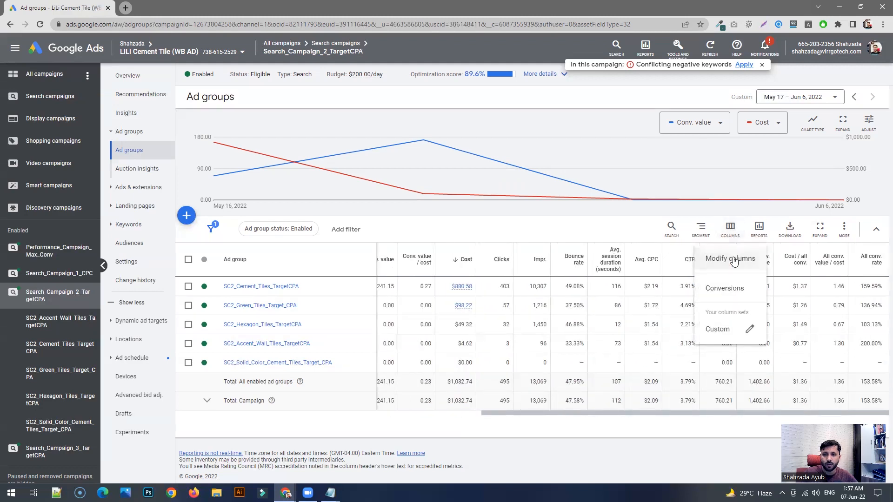
left_click(733, 259)
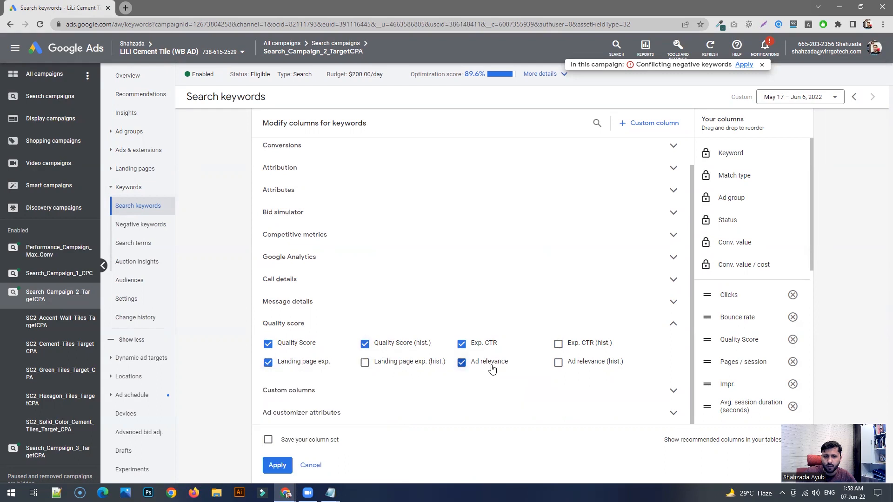
- Read the Ad relevance, Exp. CTR and Quality Score descriptions in the keyword column settings, and close the settings without applying changes
mouse_move(485, 368)
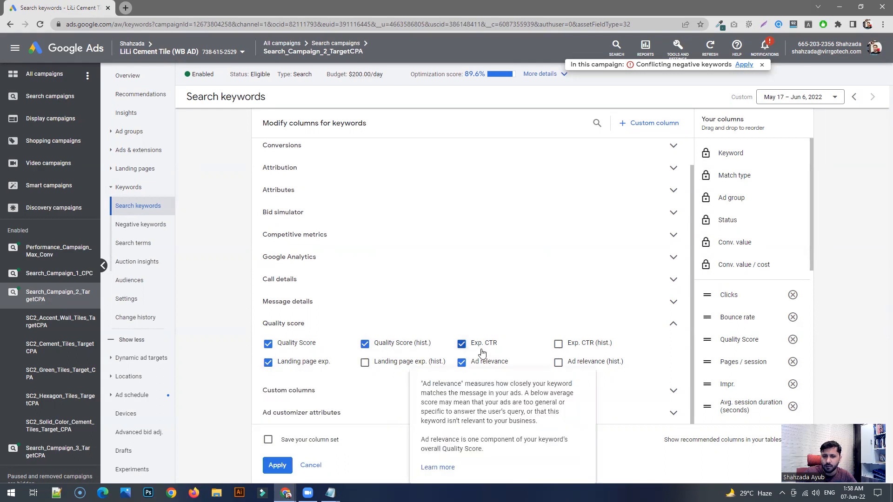
mouse_move(488, 345)
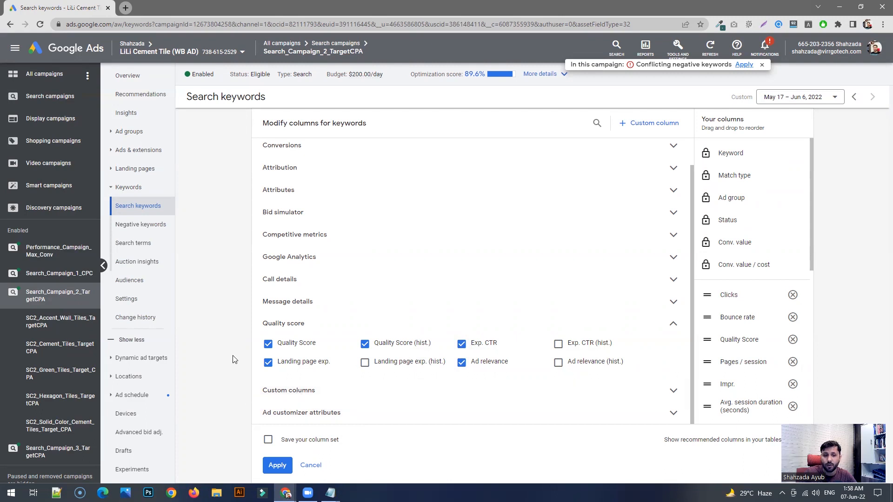
mouse_move(298, 349)
left_click(311, 466)
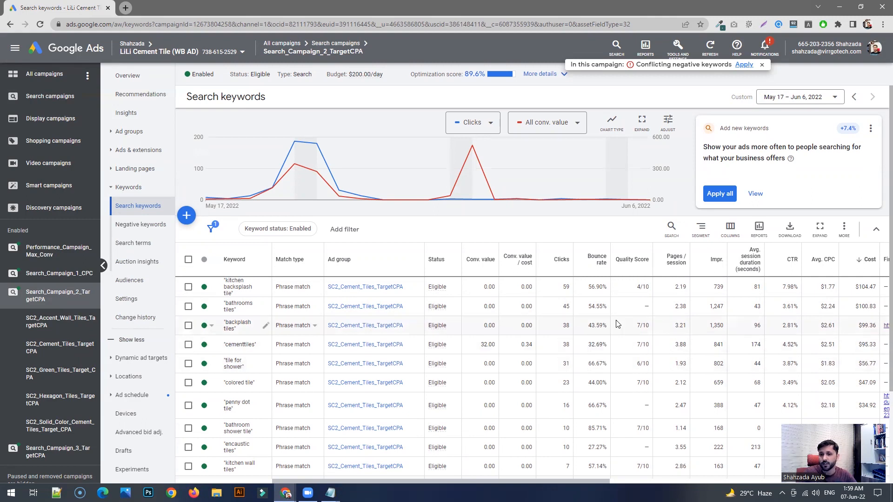
- Compare the Quality Scores of the campaign's keywords, including "cementtiles" and "backplash tiles"
scroll(647, 326, "down", 2)
left_click_drag(648, 350, 642, 350)
left_click(644, 278)
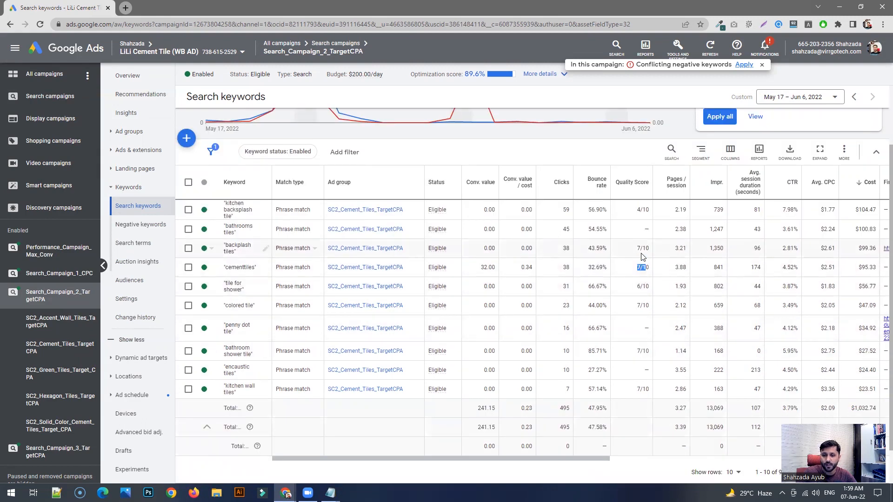
left_click_drag(636, 248, 642, 248)
scroll(648, 285, "up", 2)
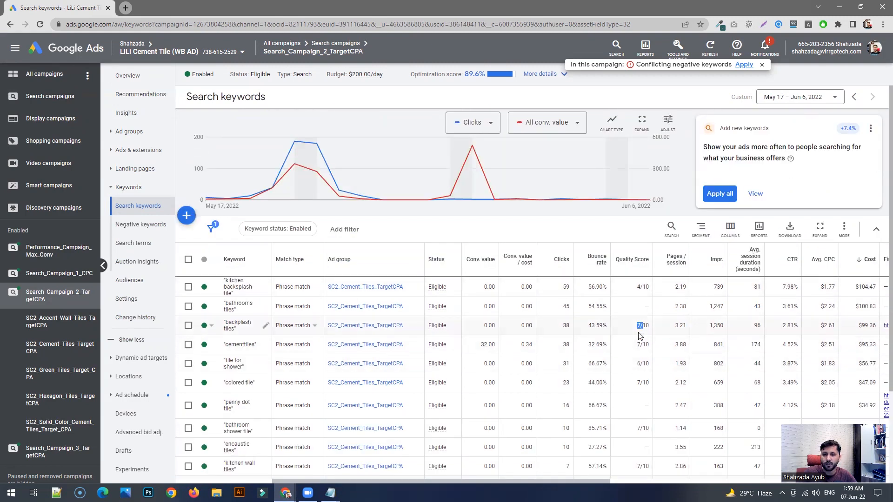
left_click(636, 331)
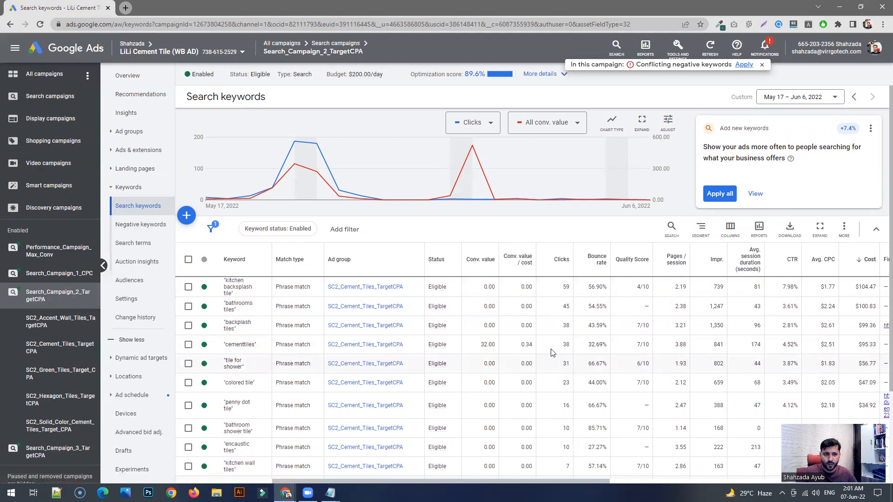
- Return to the campaign's ad groups and examine their performance metrics
left_click(142, 132)
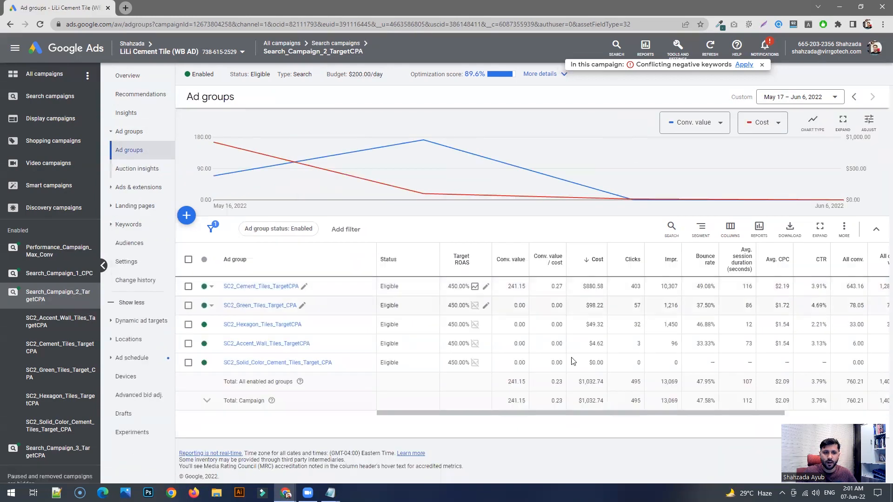
scroll(611, 416, "right", 2)
scroll(611, 415, "left", 2)
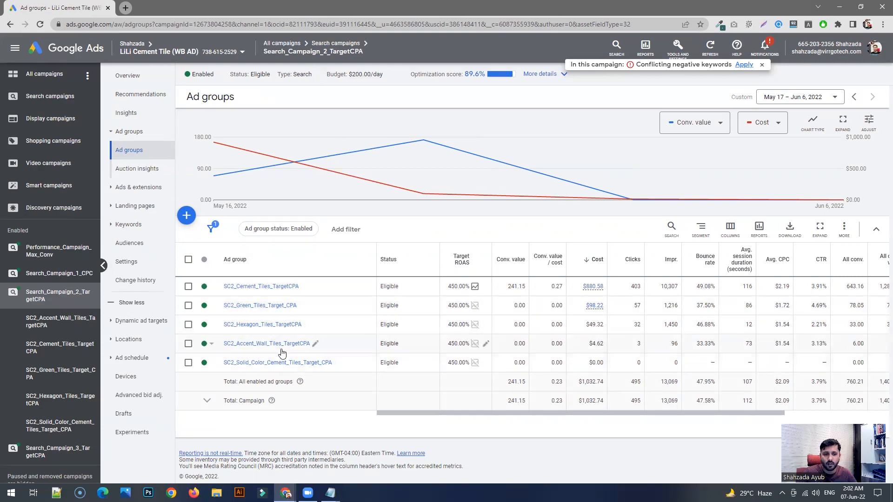
- Open the SC2_Green_Tiles_Target_CPA ad group and examine its search keywords, their Quality Scores and final URLs
left_click(257, 309)
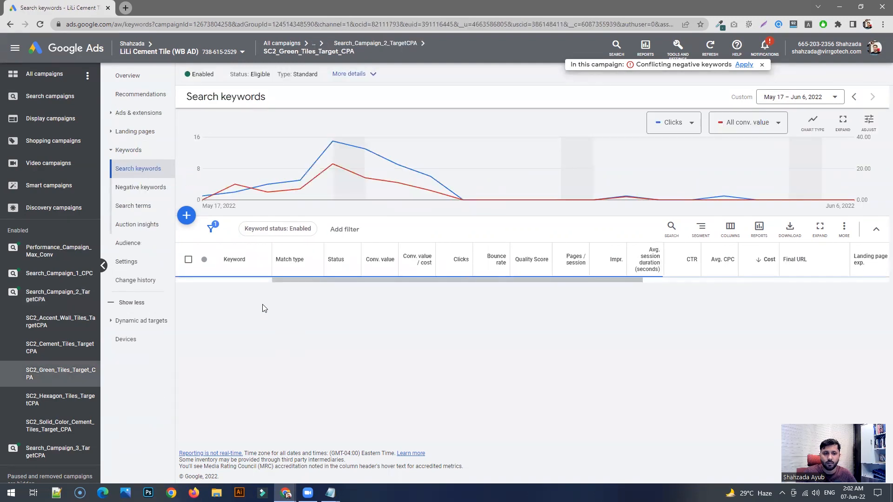
scroll(325, 310, "down", 2)
scroll(324, 310, "down", 2)
scroll(344, 348, "up", 2)
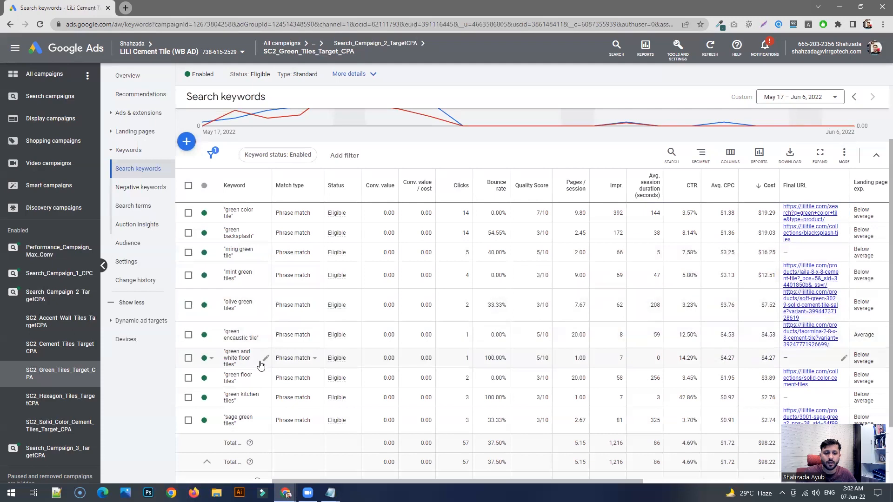
scroll(261, 365, "down", 2)
scroll(260, 366, "up", 2)
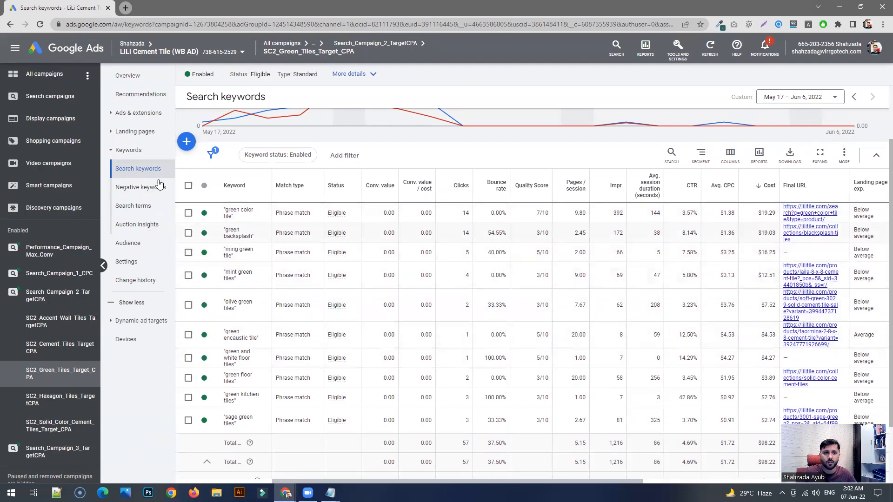
- Open the green tiles ad group's responsive search ad for editing, review its headlines and extensions, and leave without saving
left_click(135, 113)
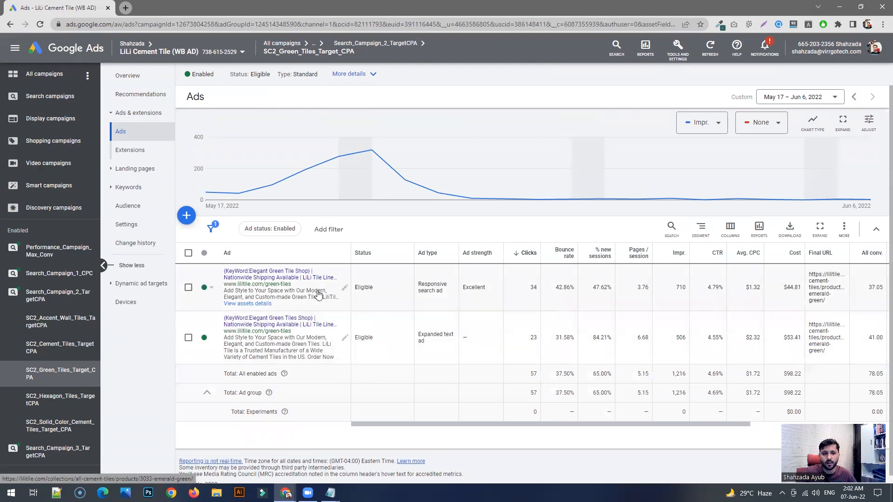
left_click(344, 287)
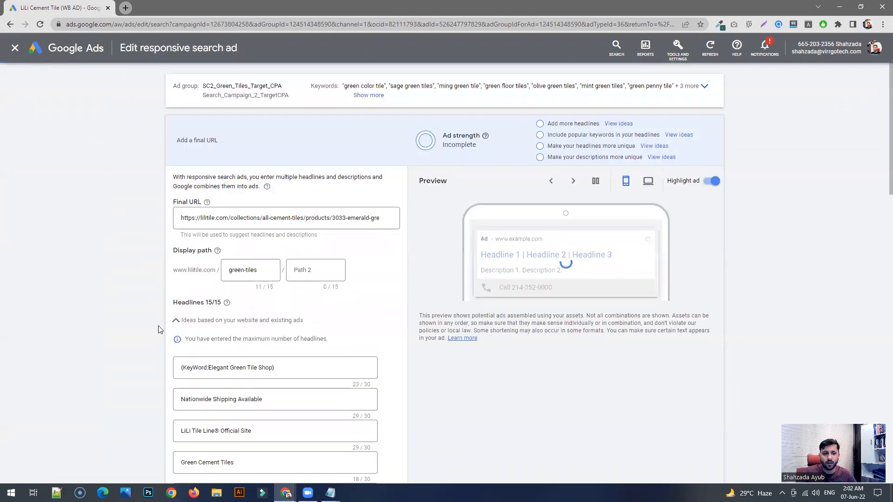
scroll(160, 329, "down", 5)
left_click(185, 239)
left_click_drag(186, 273, 239, 283)
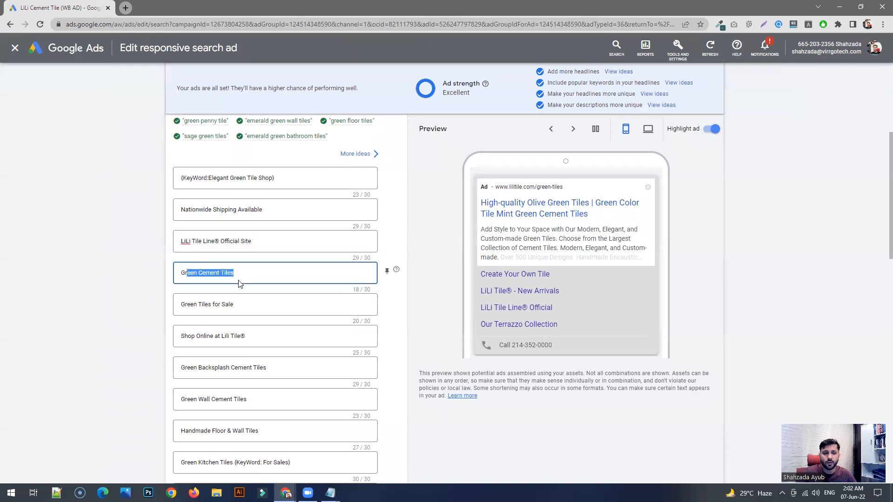
scroll(239, 283, "down", 13)
scroll(254, 376, "down", 3)
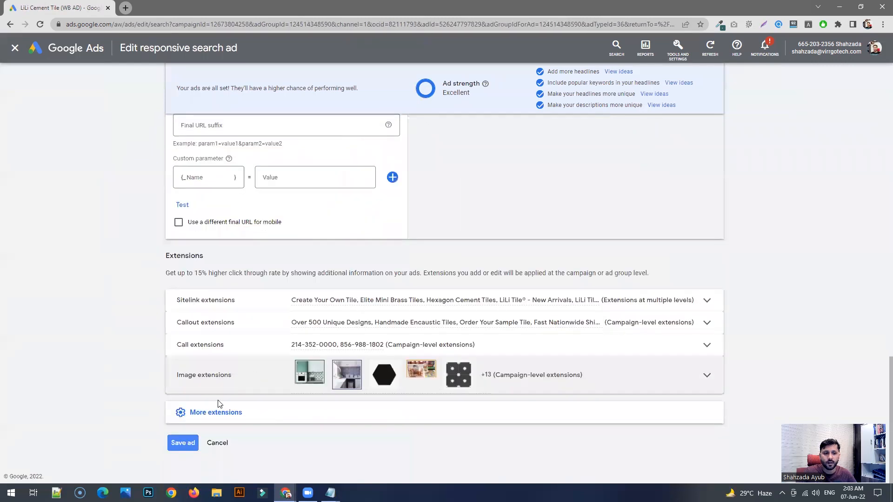
left_click(218, 442)
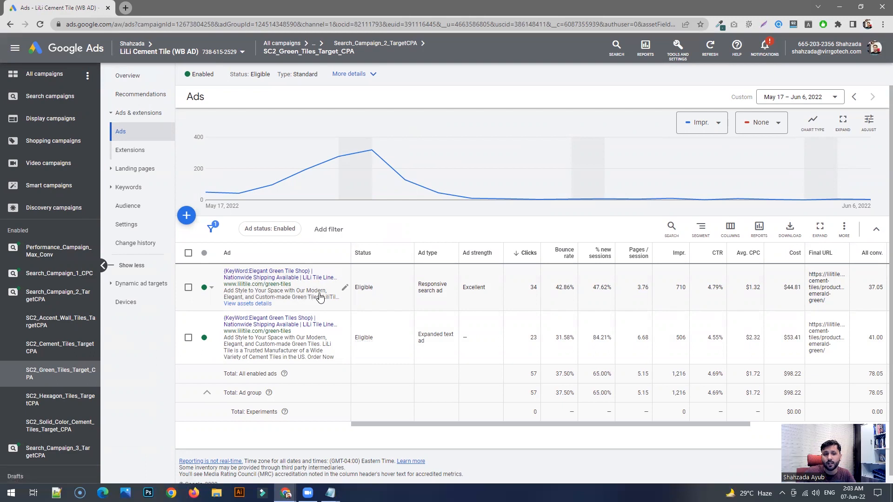
- Open the lilitile.com website in a new browser tab and go to its 8x9 hexagon tile collection
left_click(125, 8)
type("lili")
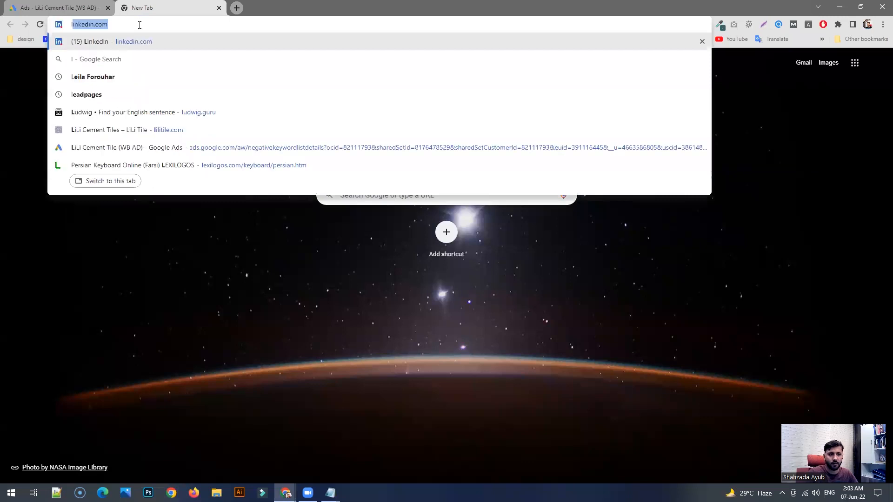
key("Return")
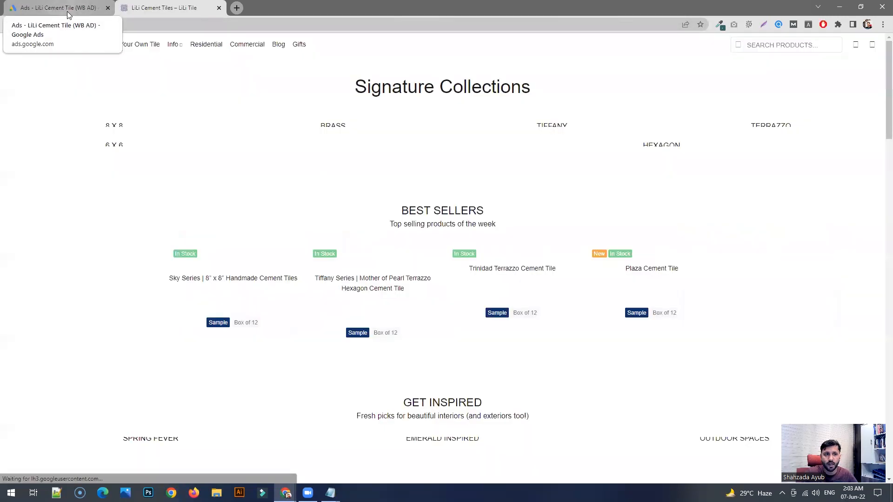
left_click(67, 13)
left_click(144, 6)
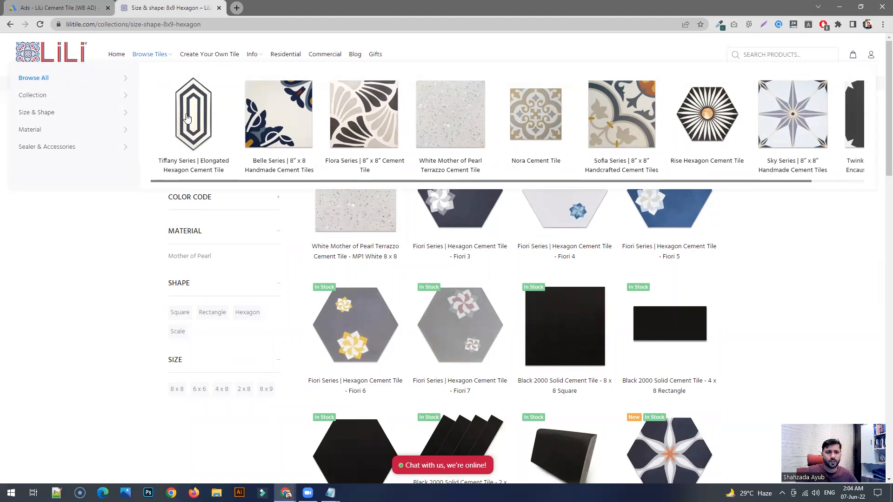
left_click(206, 135)
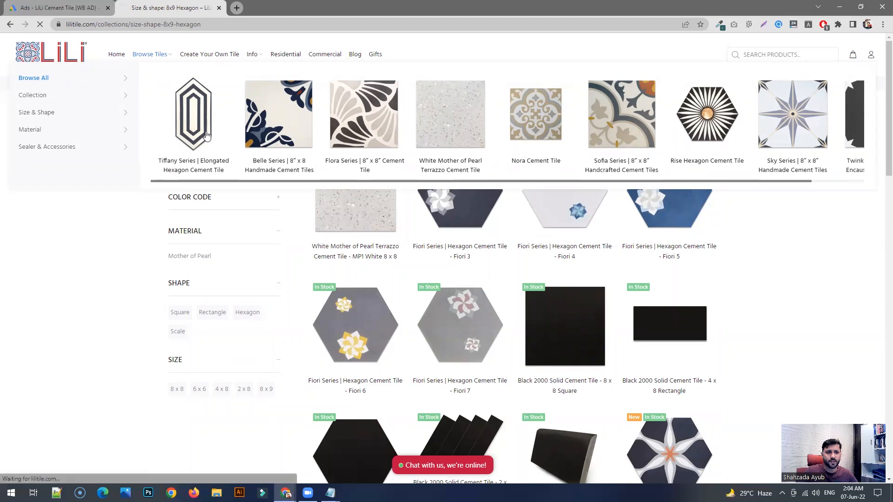